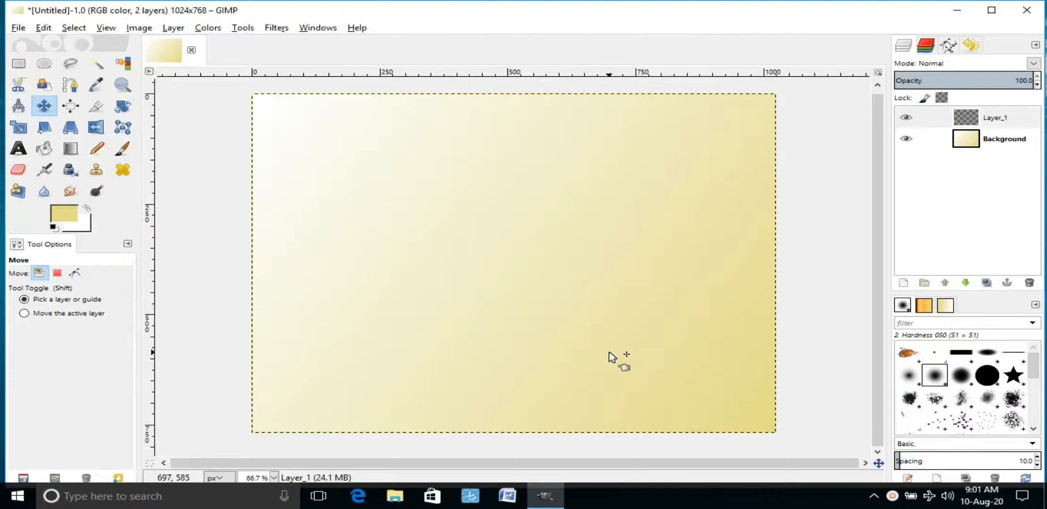
# Step: Open 10.jpeg from Desktop/images_certificate as a separate image, declining the rotation prompt
pyautogui.click(18, 28)
pyautogui.click(34, 71)
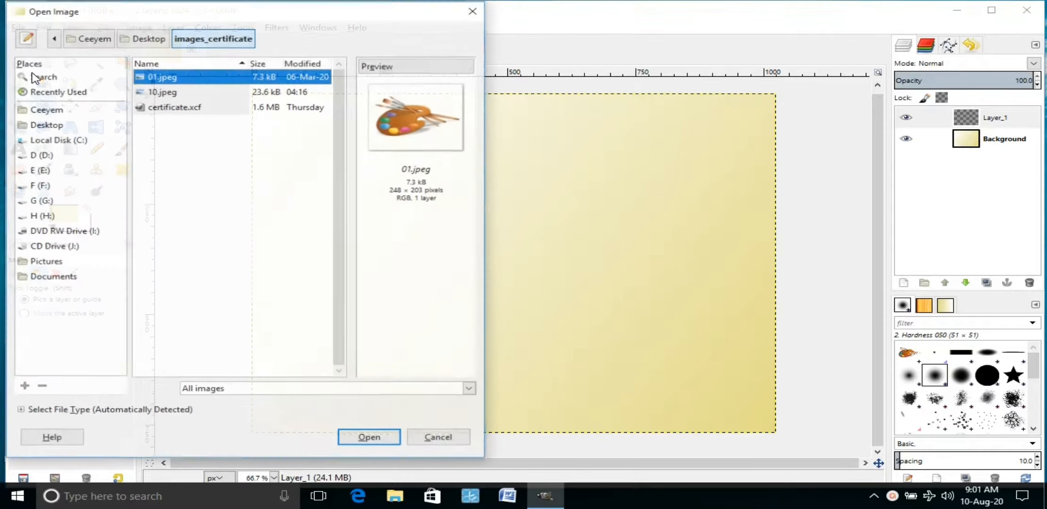
pyautogui.click(62, 125)
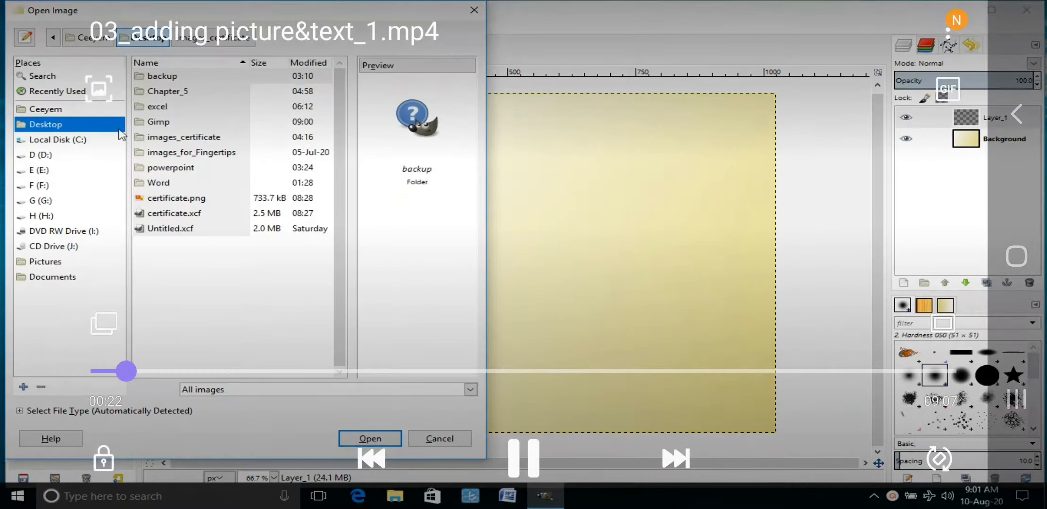
pyautogui.doubleClick(174, 138)
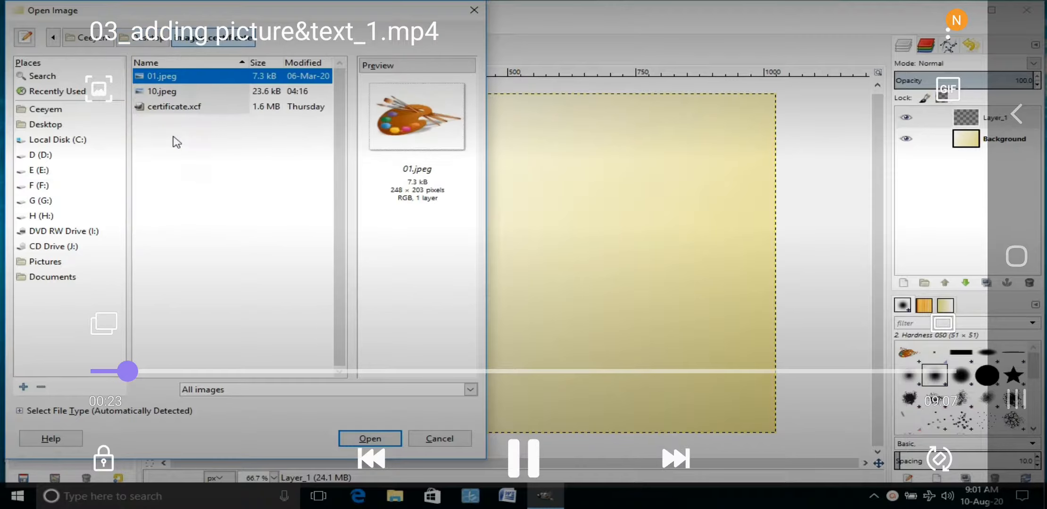
pyautogui.click(168, 94)
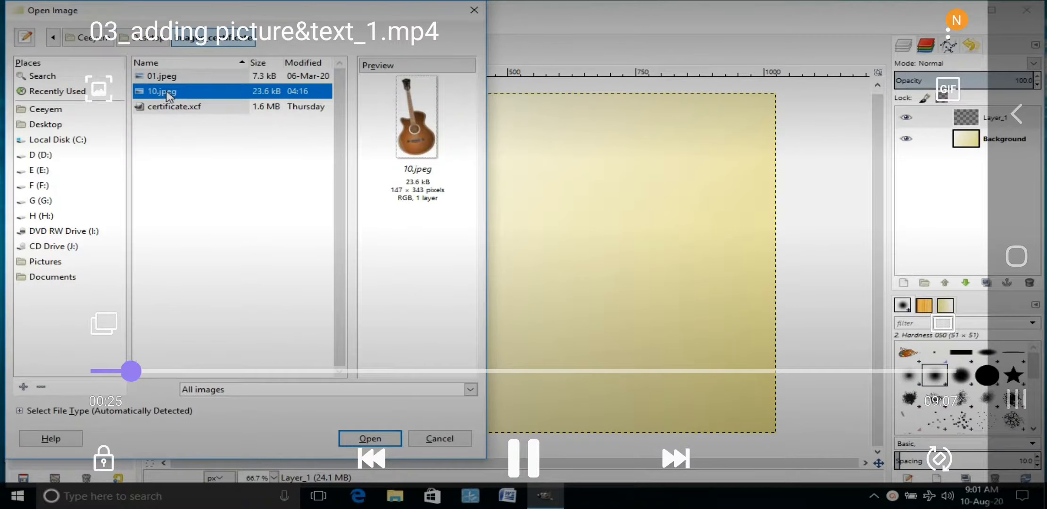
pyautogui.click(363, 444)
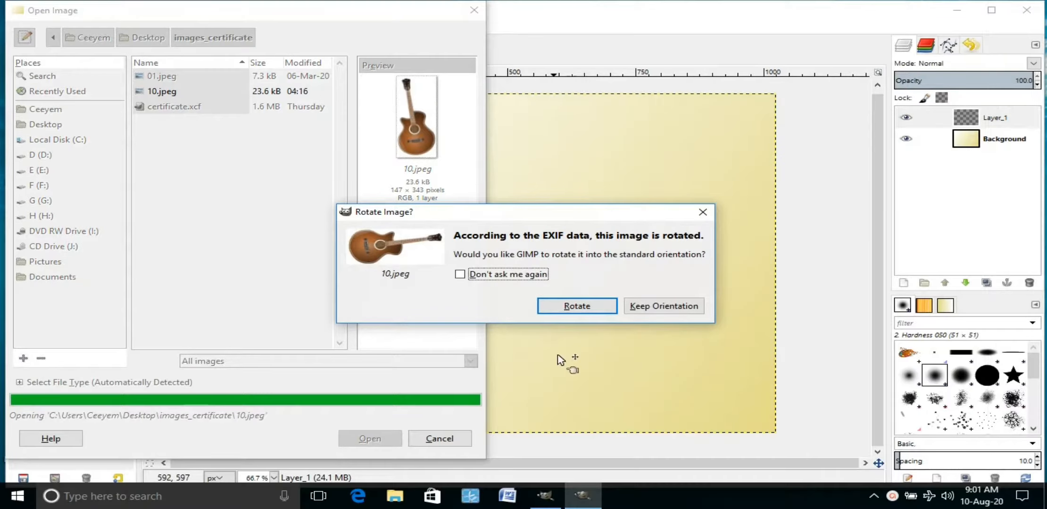
pyautogui.click(574, 309)
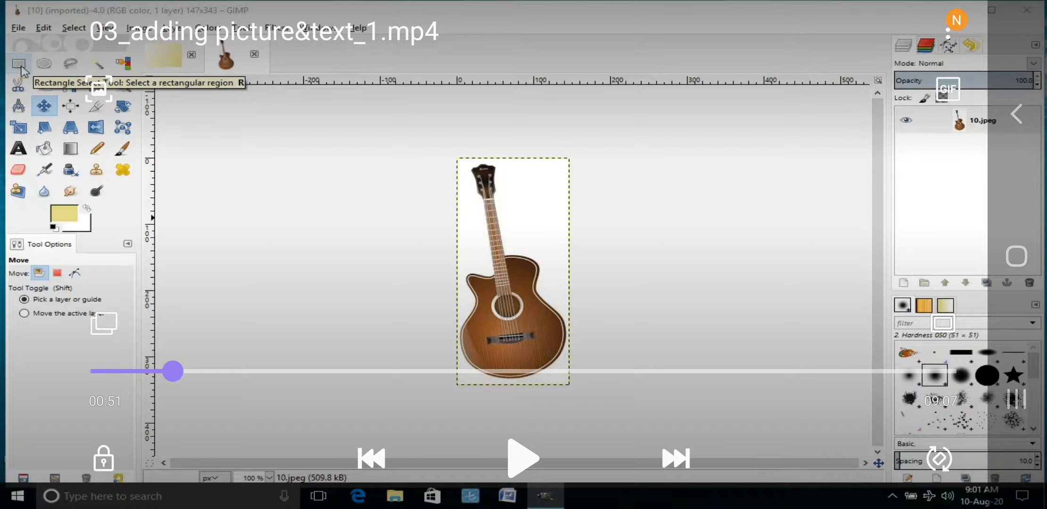
# Step: Trace a freehand selection with 70.8 feather radius around the guitar in 10.jpeg
pyautogui.press('space')
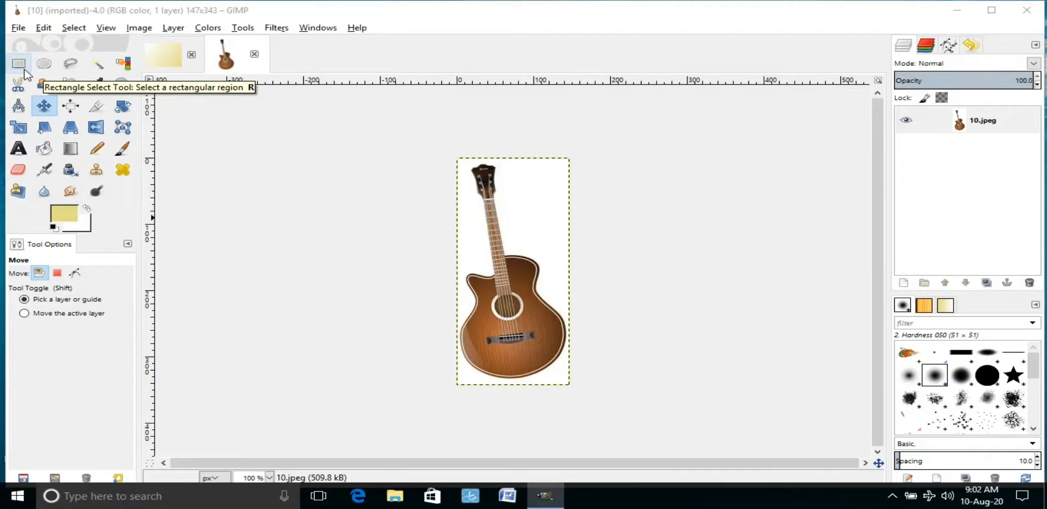
pyautogui.click(72, 67)
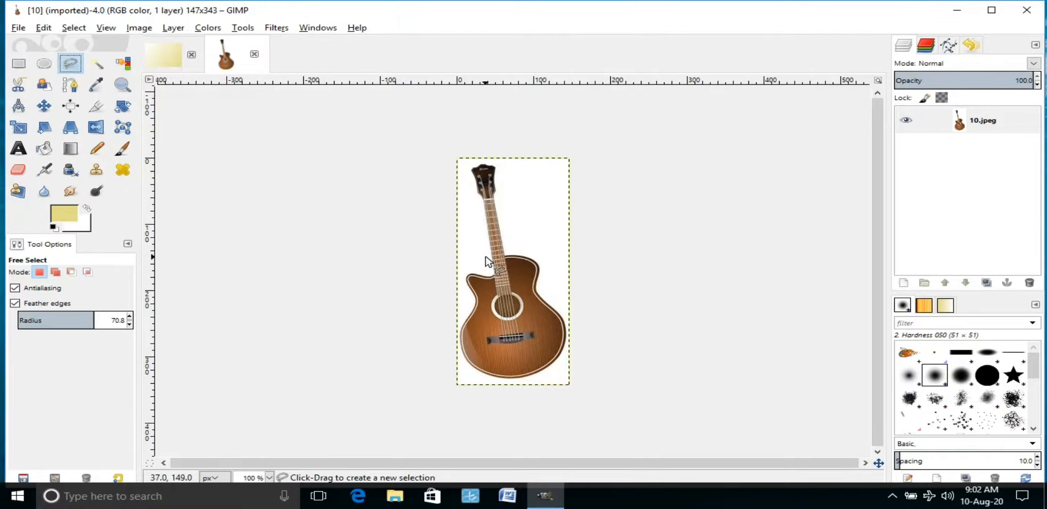
pyautogui.moveTo(485, 255)
pyautogui.mouseDown()
pyautogui.moveTo(470, 189)
pyautogui.moveTo(478, 161)
pyautogui.moveTo(495, 161)
pyautogui.moveTo(507, 187)
pyautogui.moveTo(514, 243)
pyautogui.moveTo(547, 257)
pyautogui.moveTo(573, 346)
pyautogui.moveTo(543, 376)
pyautogui.moveTo(494, 383)
pyautogui.moveTo(465, 373)
pyautogui.moveTo(454, 325)
pyautogui.moveTo(462, 262)
pyautogui.moveTo(483, 261)
pyautogui.mouseUp()
pyautogui.press('Return')
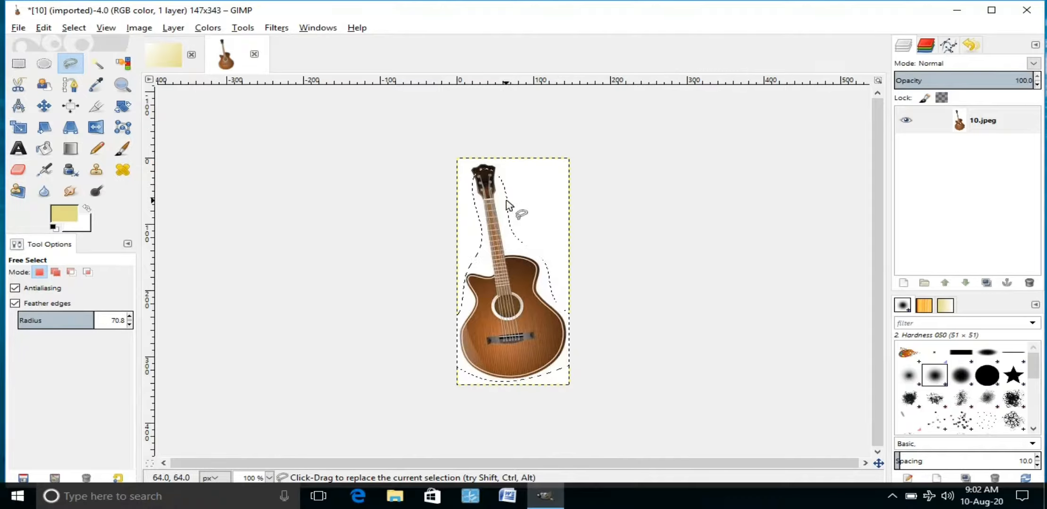
# Step: Copy the selected guitar, then add a transparent layer named '1' to the certificate image
pyautogui.click(43, 28)
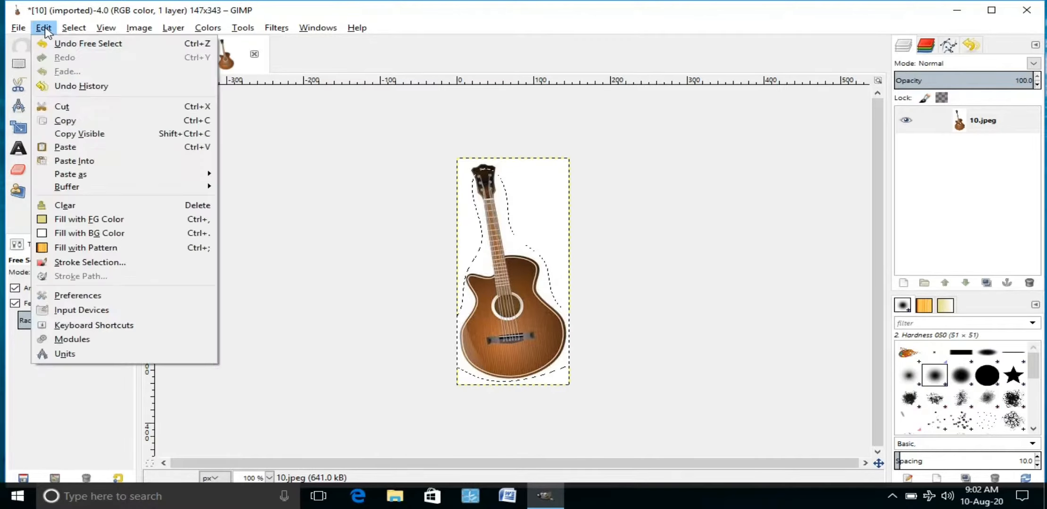
pyautogui.click(65, 124)
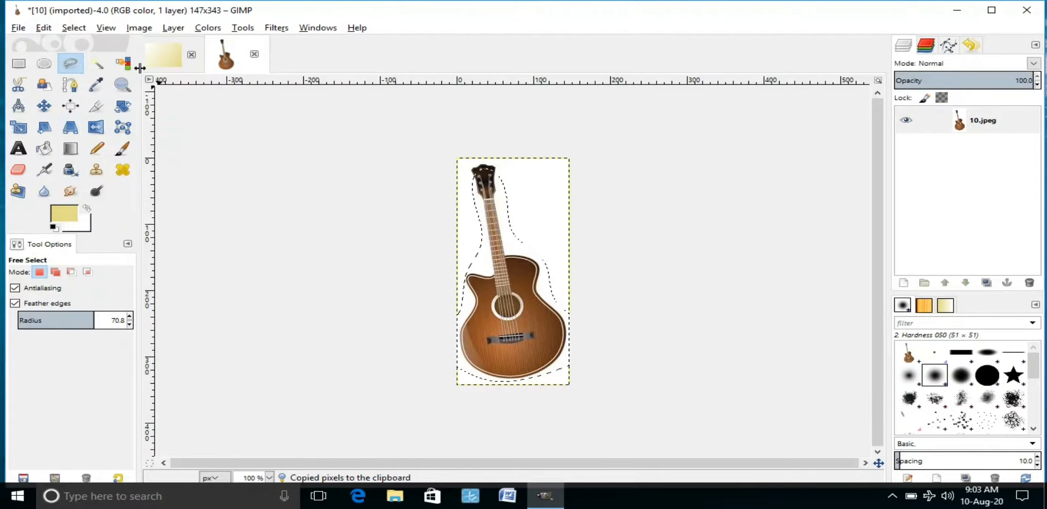
pyautogui.click(162, 65)
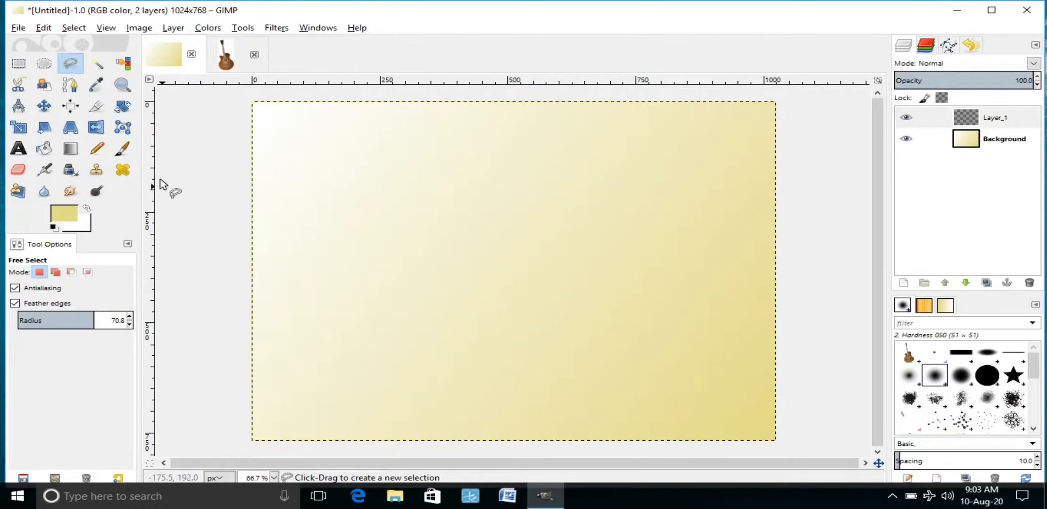
pyautogui.click(170, 29)
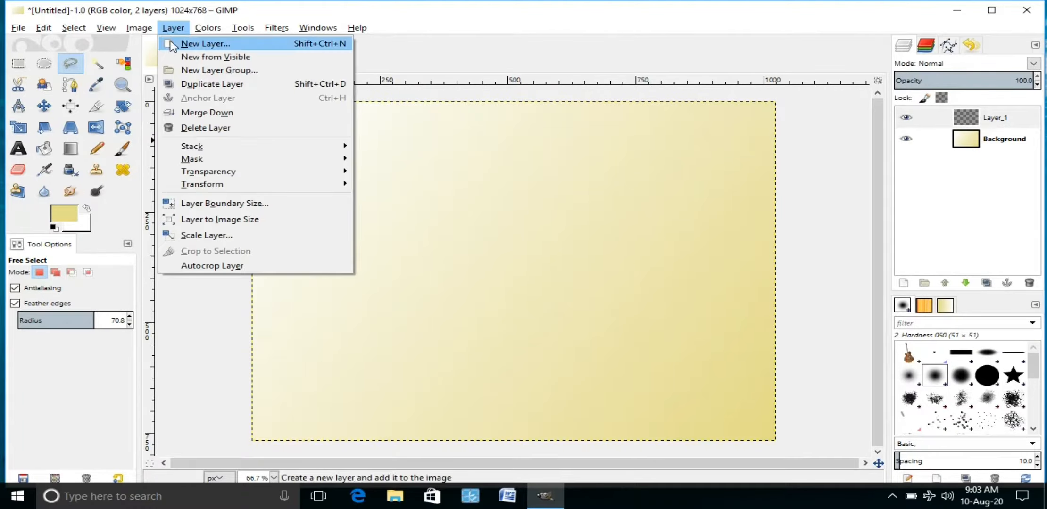
pyautogui.click(172, 44)
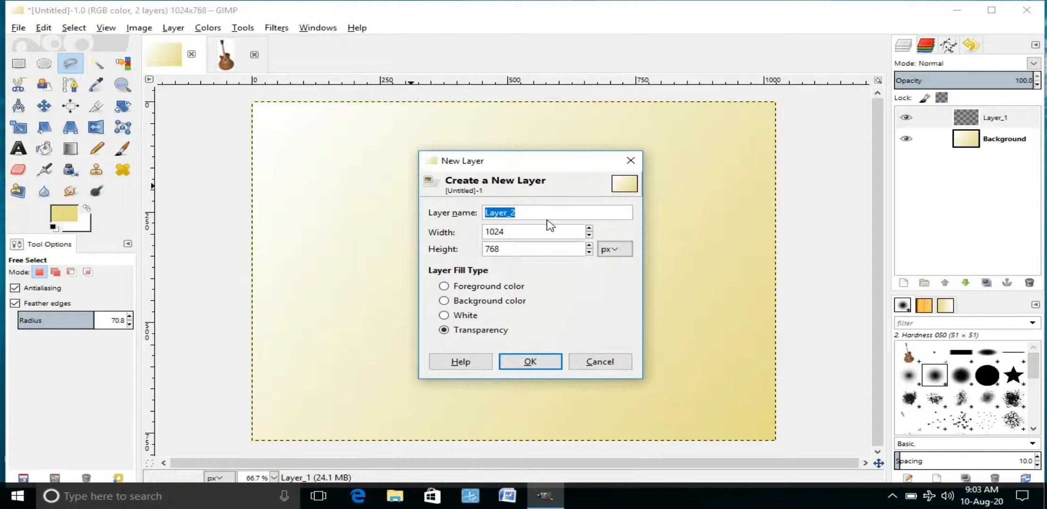
pyautogui.write('1')
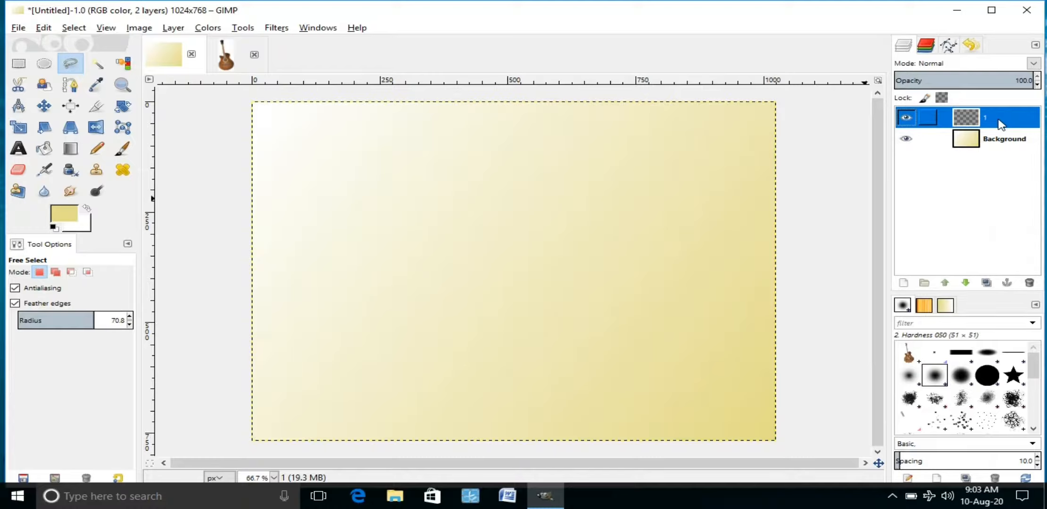
# Step: Paste the guitar onto the certificate and move it toward the right
pyautogui.click(42, 29)
pyautogui.click(63, 147)
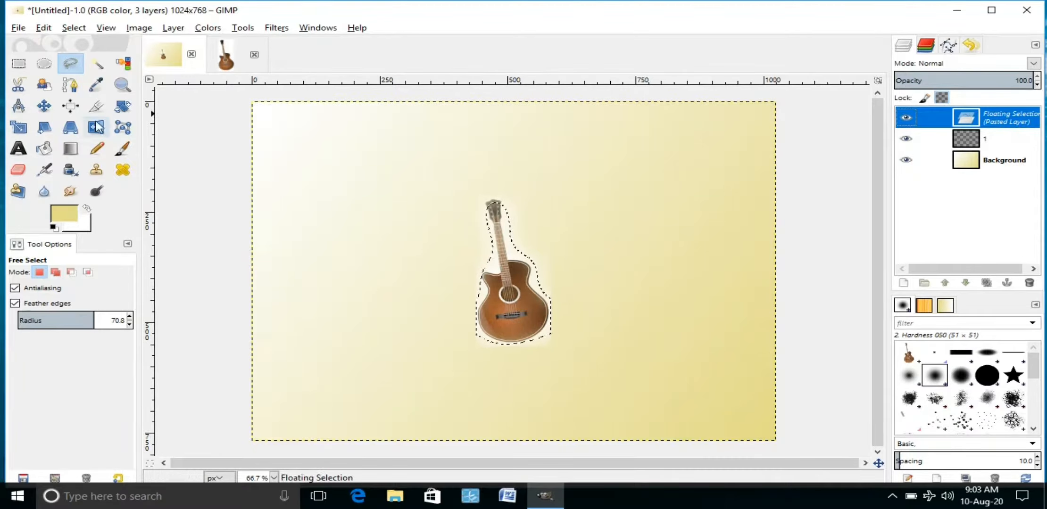
pyautogui.click(43, 105)
pyautogui.moveTo(503, 303); pyautogui.dragTo(658, 296)
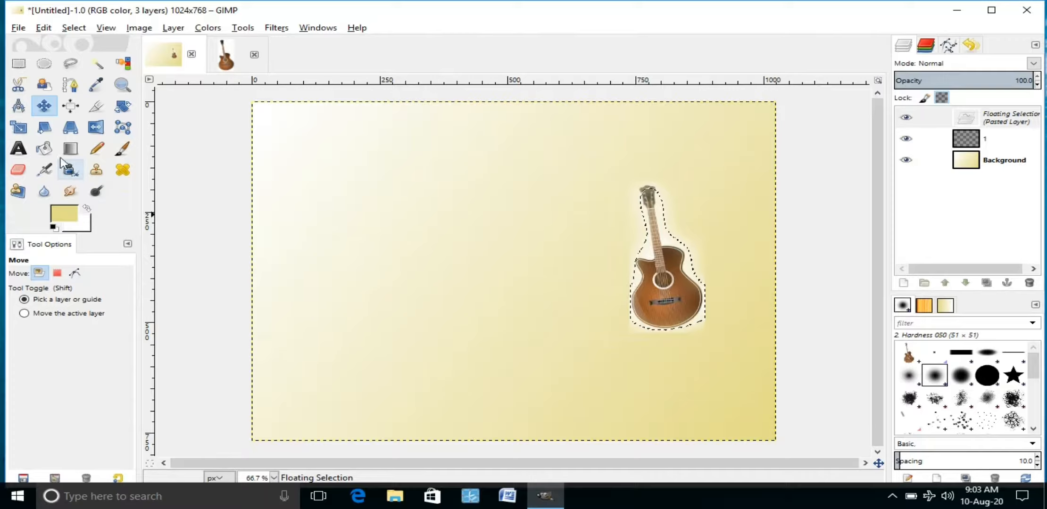
# Step: Enlarge the pasted guitar and shift it up and to the right
pyautogui.click(18, 127)
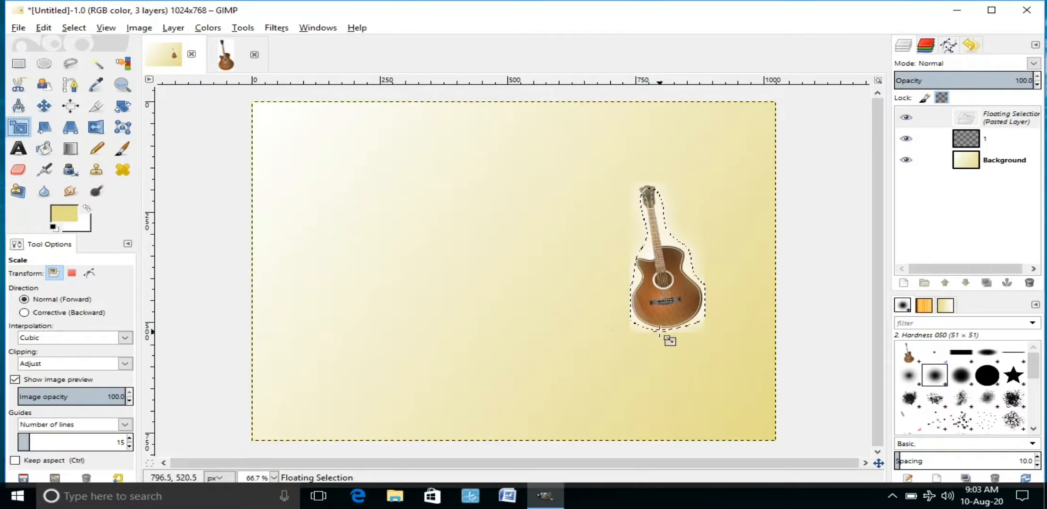
pyautogui.click(669, 333)
pyautogui.moveTo(631, 330); pyautogui.dragTo(574, 397)
pyautogui.click(253, 347)
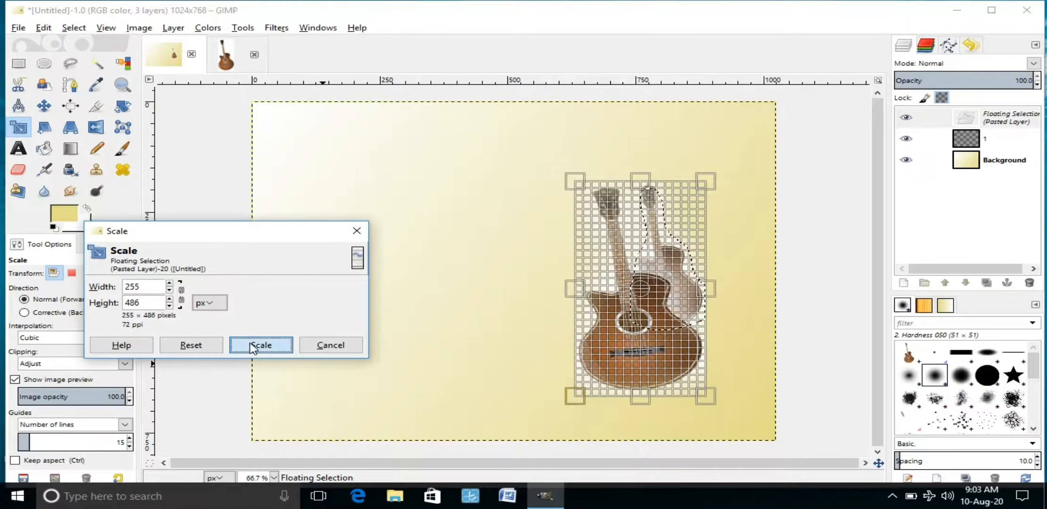
pyautogui.click(44, 106)
pyautogui.moveTo(643, 374); pyautogui.dragTo(693, 356)
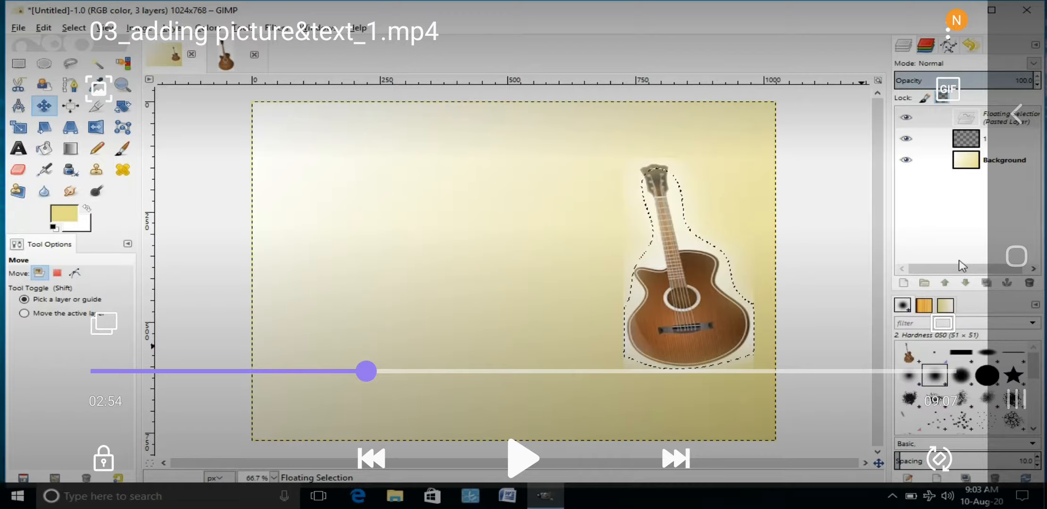
# Step: Anchor the floating guitar into layer 1 and zoom out to show the whole certificate
pyautogui.click(523, 458)
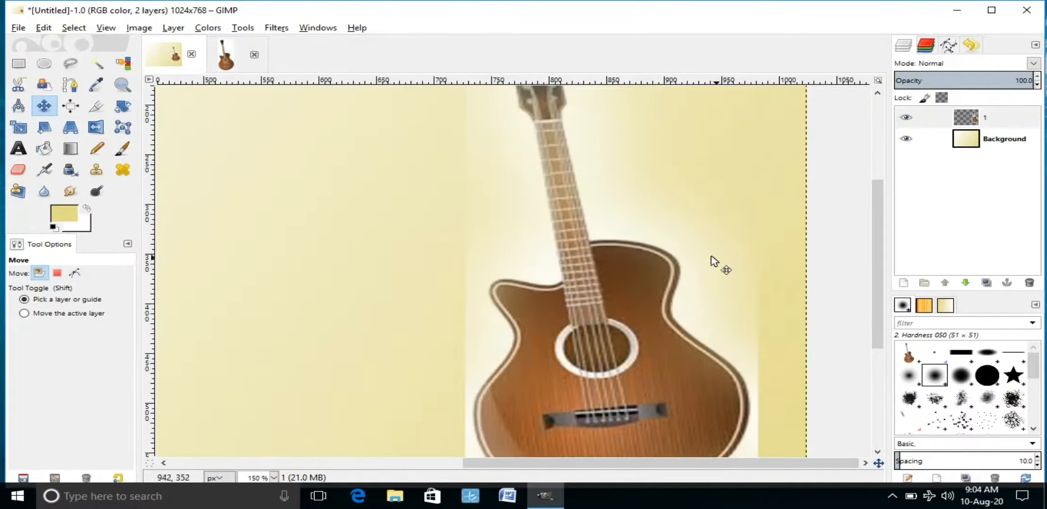
pyautogui.click(523, 254)
pyautogui.click(521, 458)
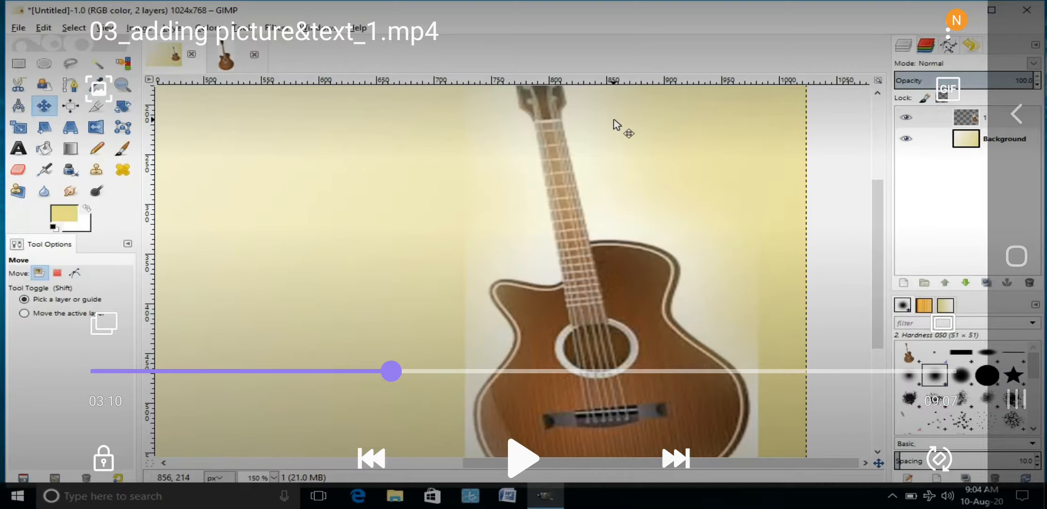
pyautogui.press('space')
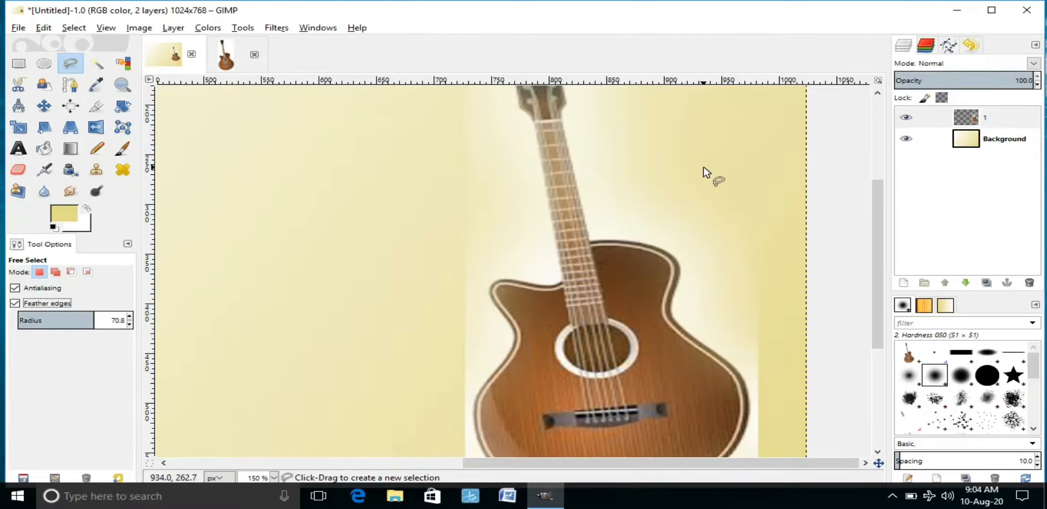
pyautogui.press('-')
pyautogui.press('-')
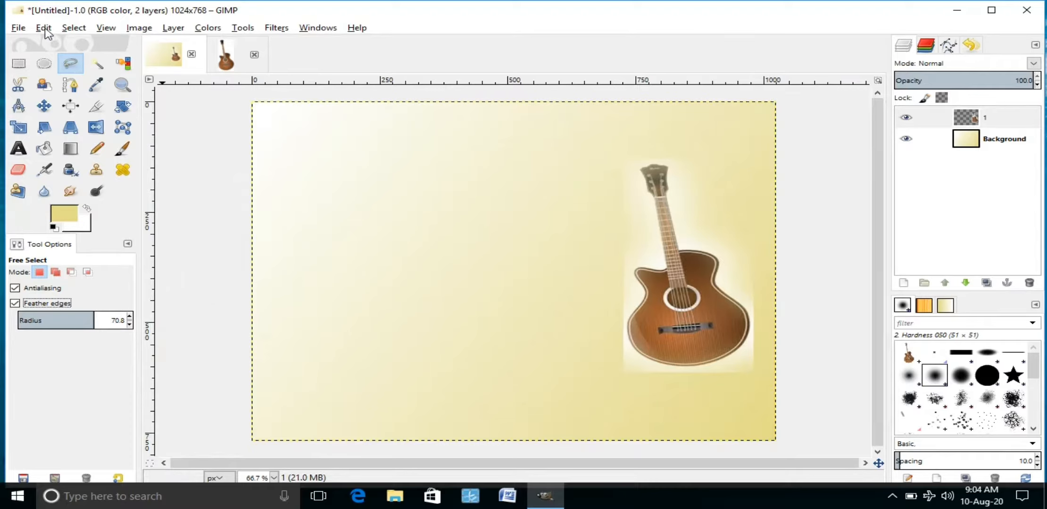
# Step: Open the palette picture 01.jpeg as a separate image
pyautogui.click(19, 28)
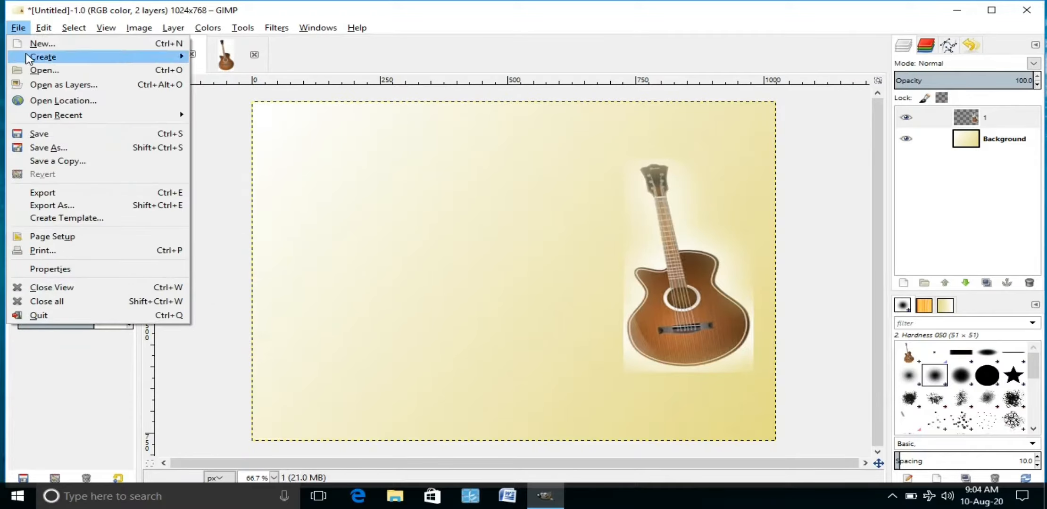
pyautogui.click(32, 76)
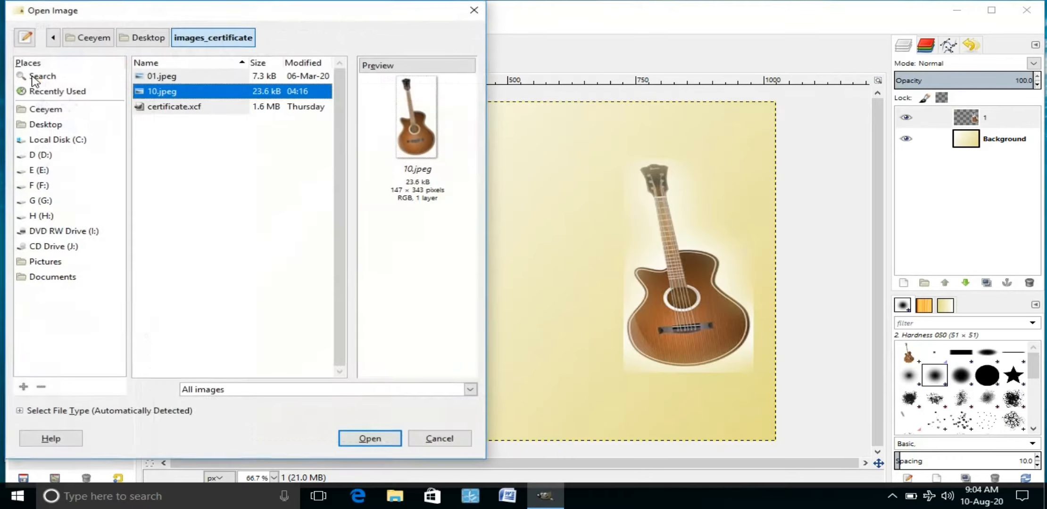
pyautogui.click(174, 81)
pyautogui.click(374, 439)
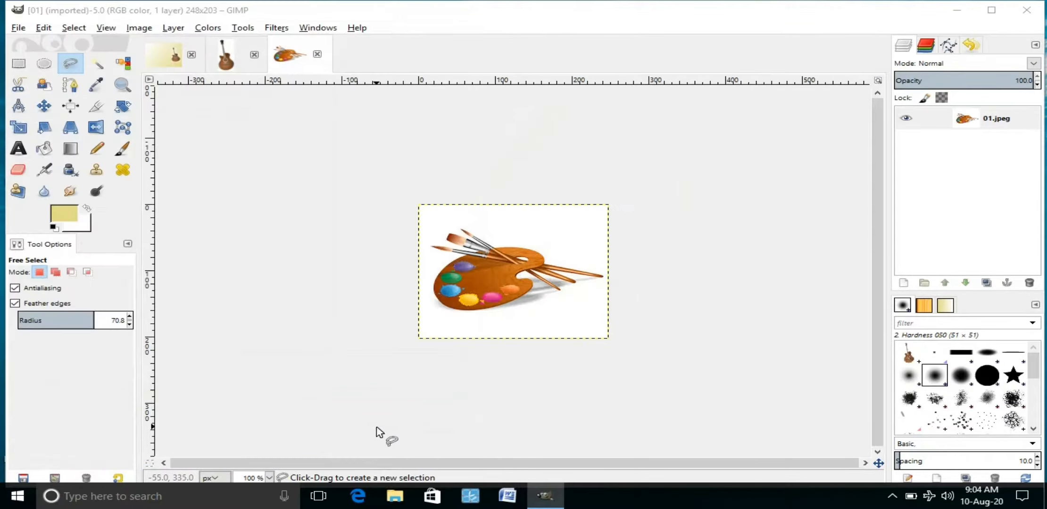
# Step: Draw an elliptical selection around the palette with feather radius 52.5
pyautogui.click(43, 64)
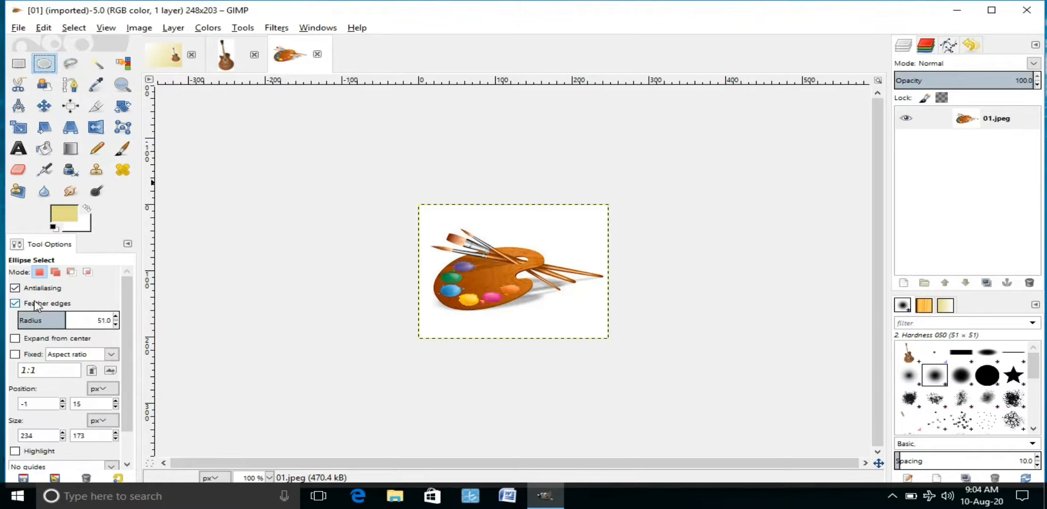
pyautogui.click(15, 303)
pyautogui.click(14, 303)
pyautogui.moveTo(65, 322); pyautogui.dragTo(67, 322)
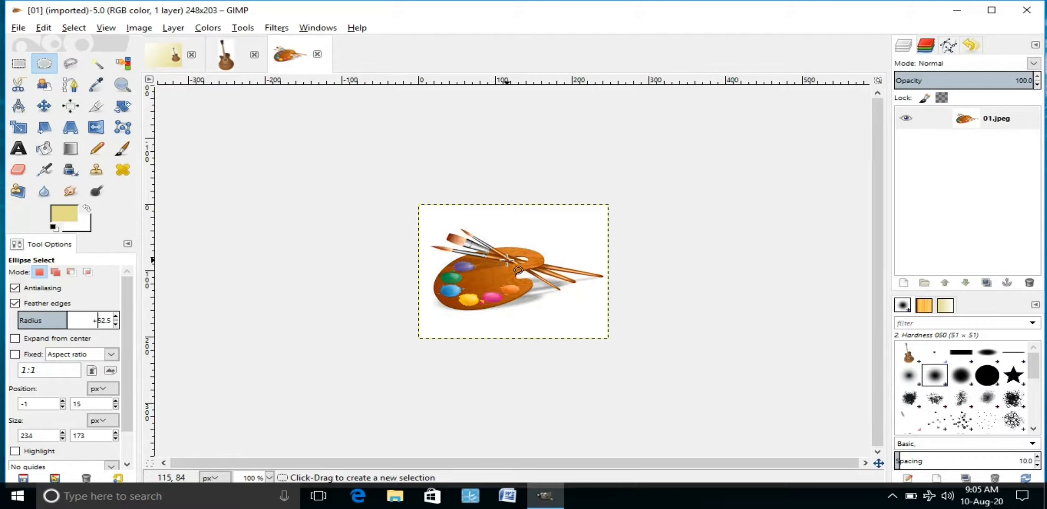
pyautogui.scroll(1, 506, 259)
pyautogui.scroll(1, 506, 260)
pyautogui.scroll(-2, 506, 260)
pyautogui.scroll(2, 476, 259)
pyautogui.scroll(1, 476, 259)
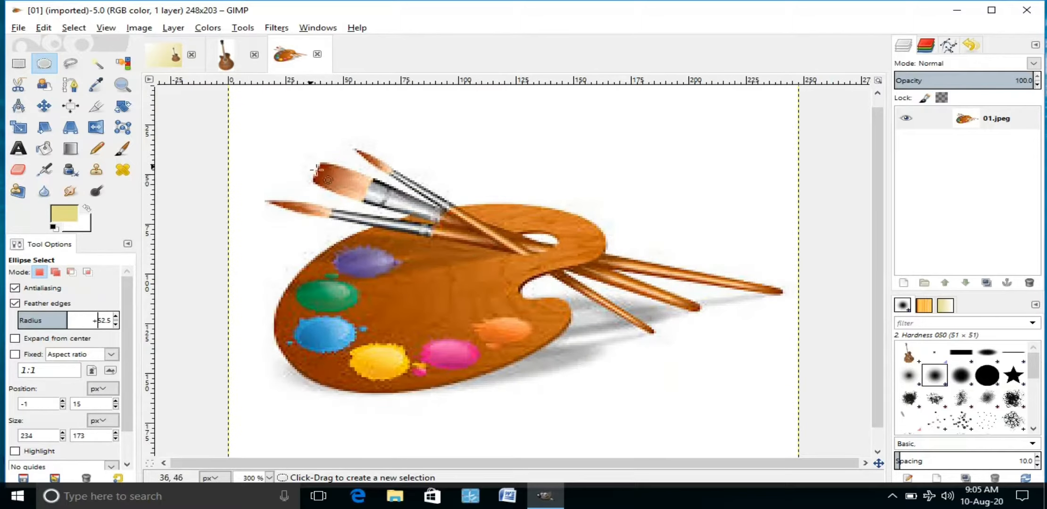
pyautogui.moveTo(239, 126); pyautogui.dragTo(792, 410)
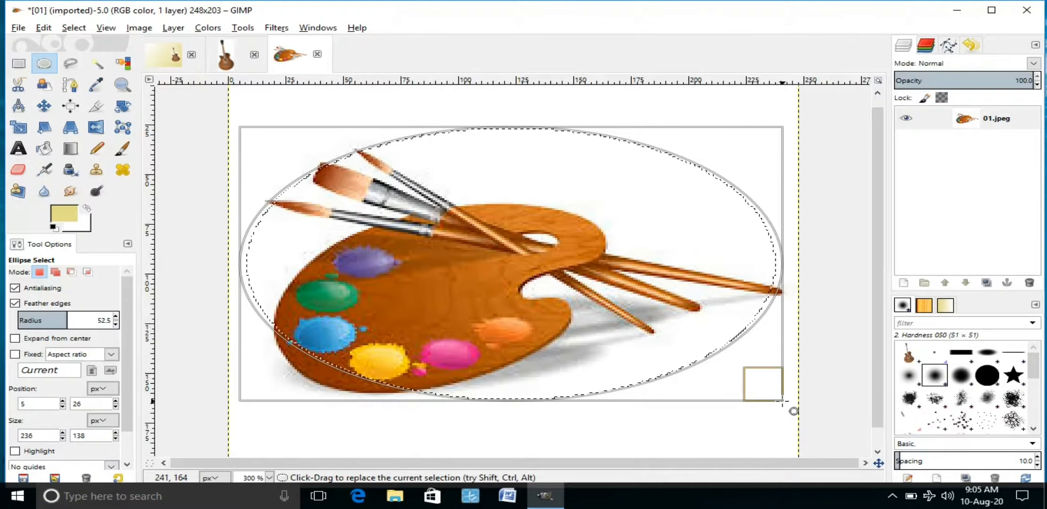
# Step: Copy the selected palette and add a transparent layer named '2' to the certificate
pyautogui.click(43, 29)
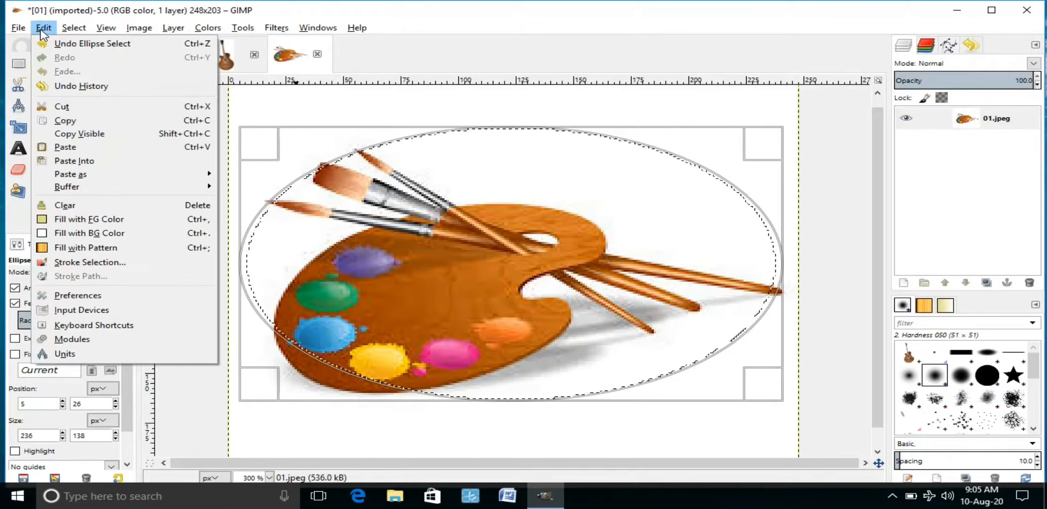
pyautogui.click(66, 121)
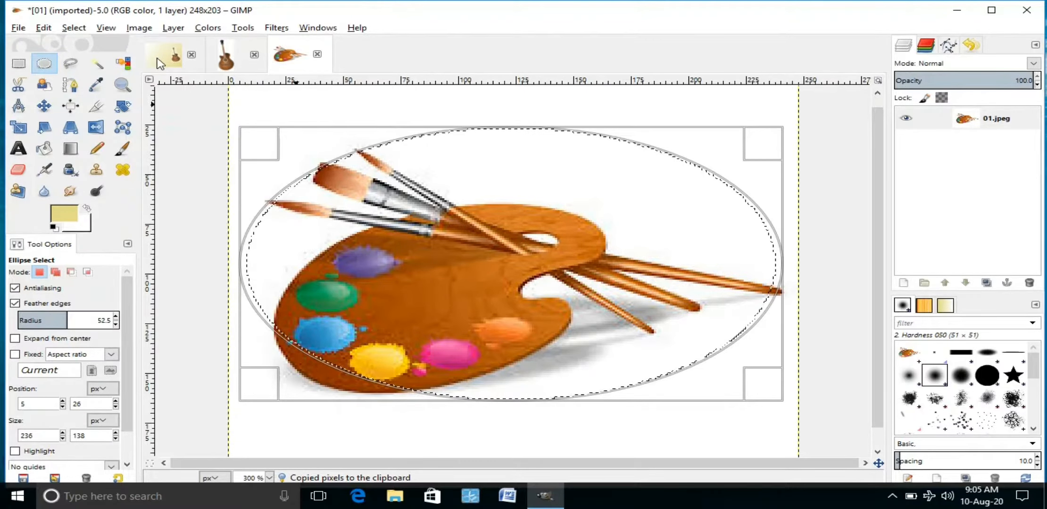
pyautogui.click(161, 61)
pyautogui.click(173, 30)
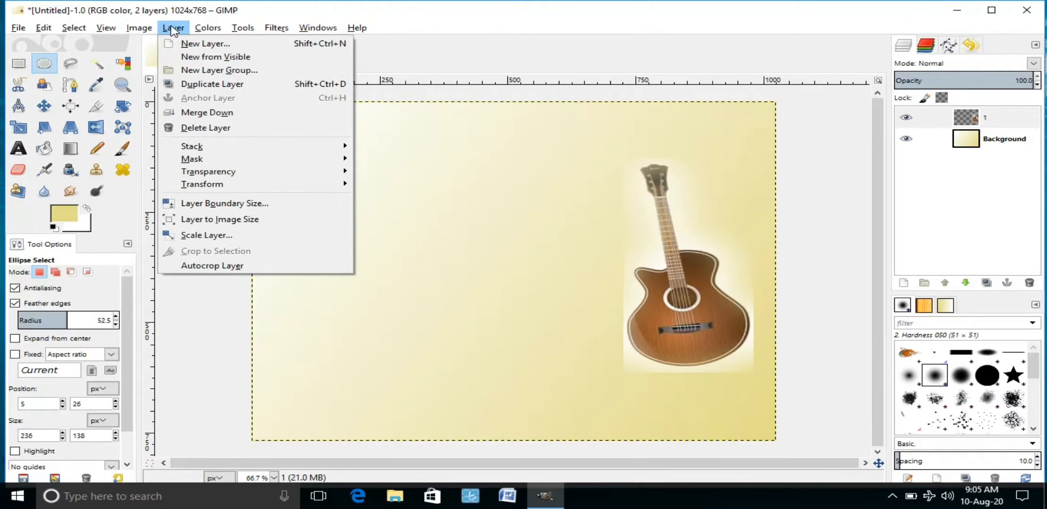
pyautogui.click(188, 41)
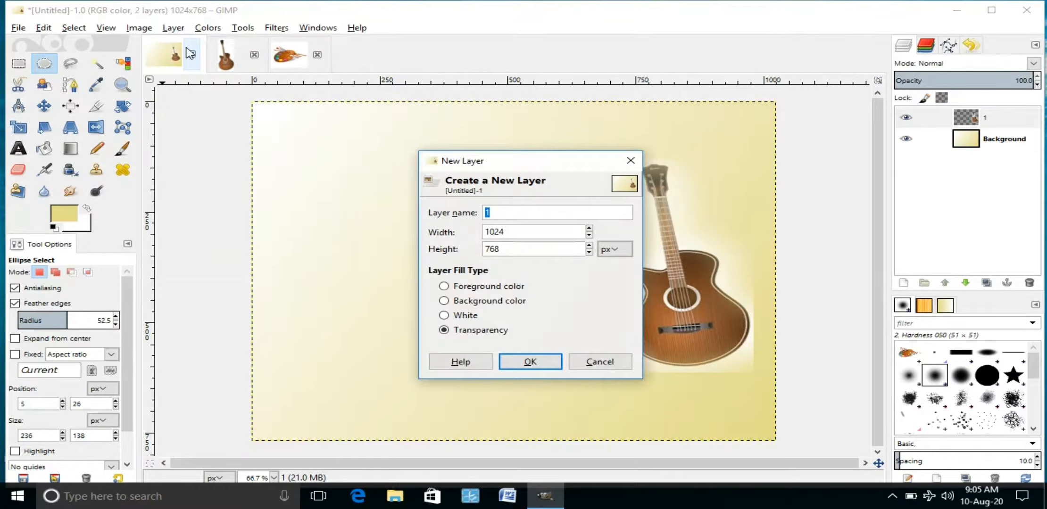
pyautogui.write('2')
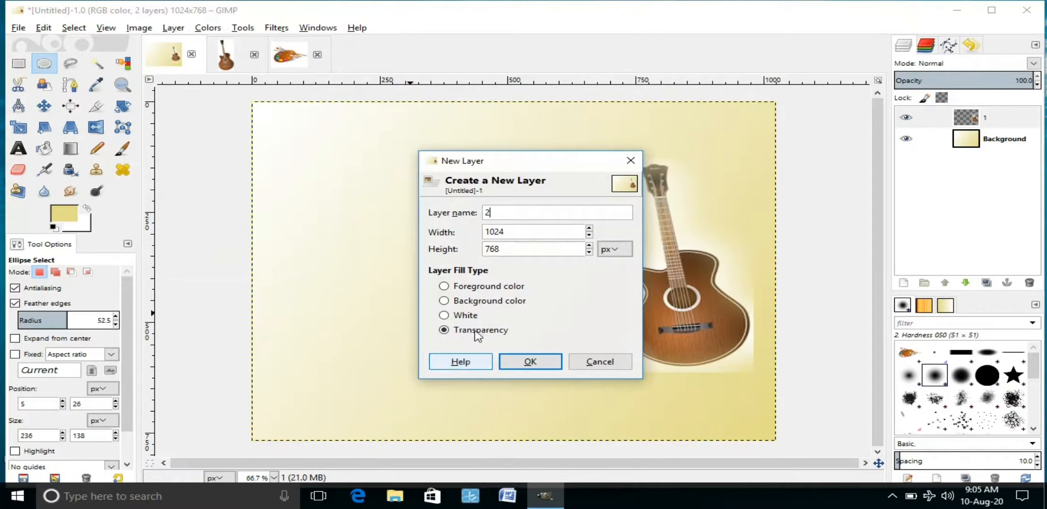
pyautogui.click(507, 363)
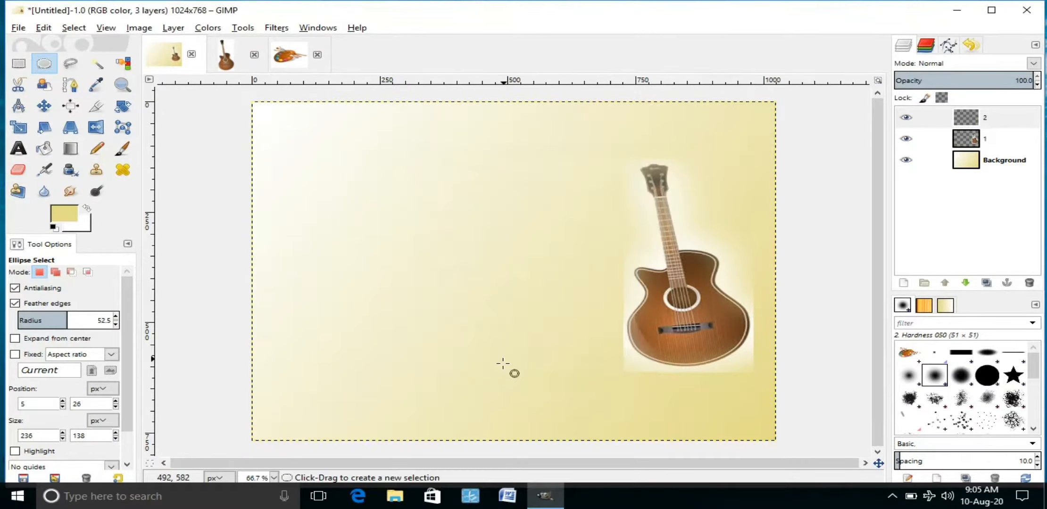
# Step: Paste the palette into the certificate and anchor it onto layer 2
pyautogui.click(44, 29)
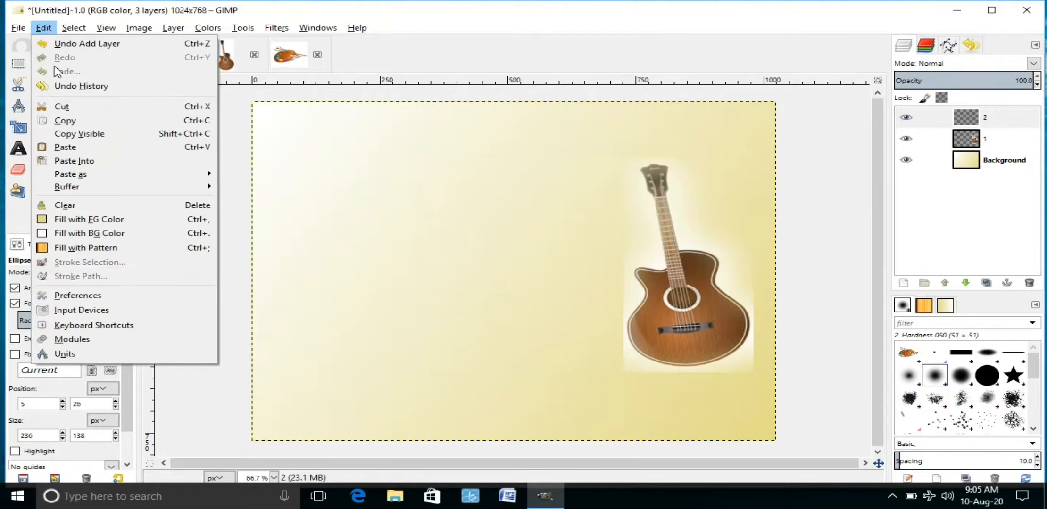
pyautogui.click(66, 147)
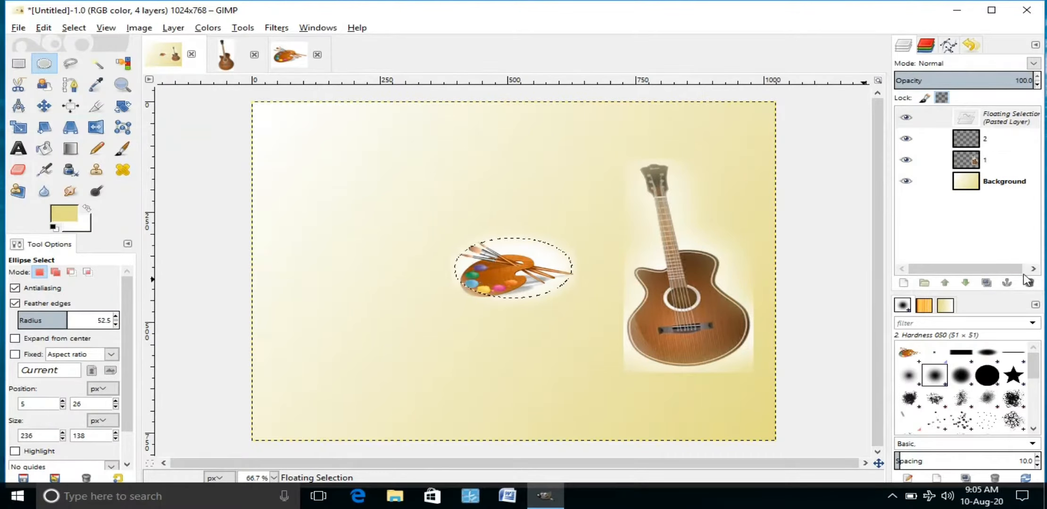
pyautogui.click(1007, 284)
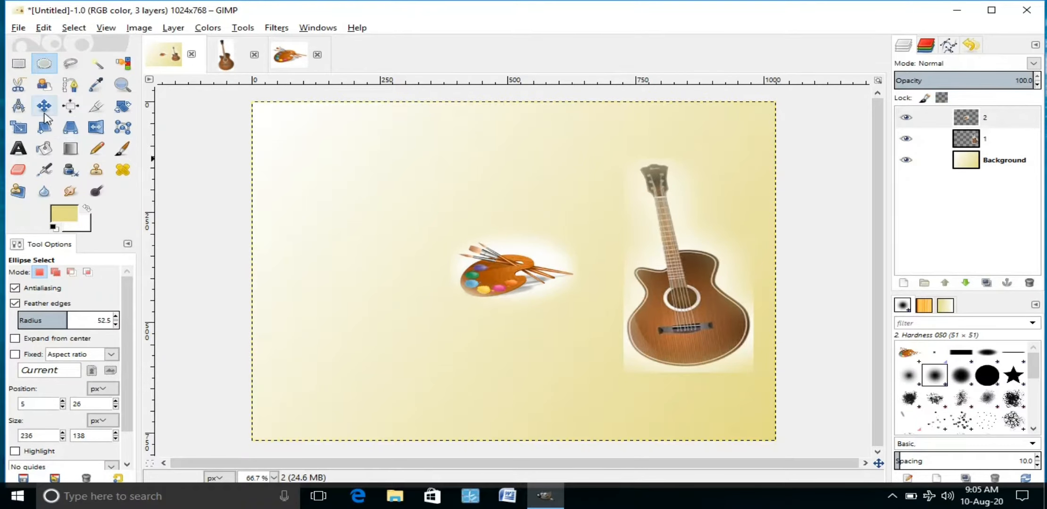
# Step: Scale up the palette on layer 2 and move it just below the guitar
pyautogui.click(18, 127)
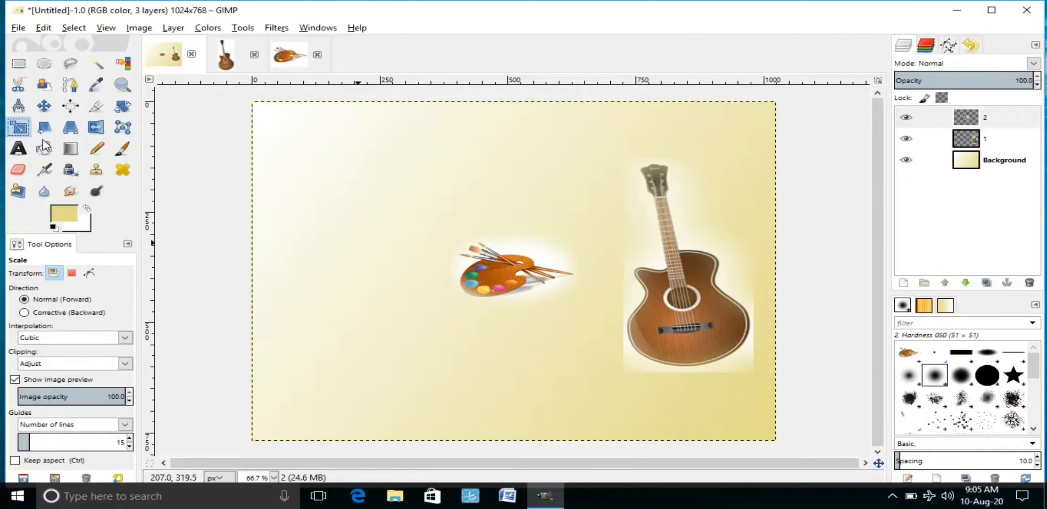
pyautogui.click(521, 286)
pyautogui.moveTo(783, 441); pyautogui.dragTo(1019, 504)
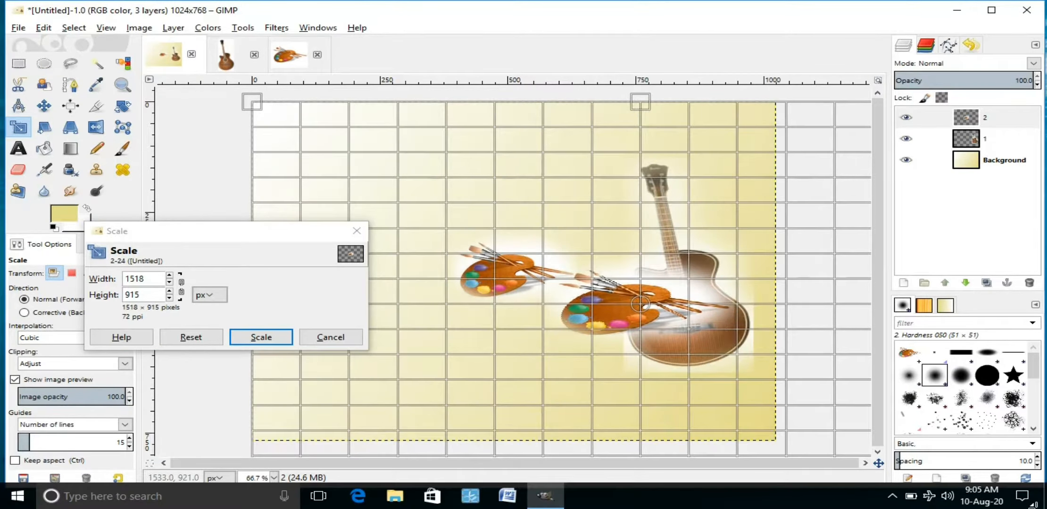
pyautogui.click(263, 337)
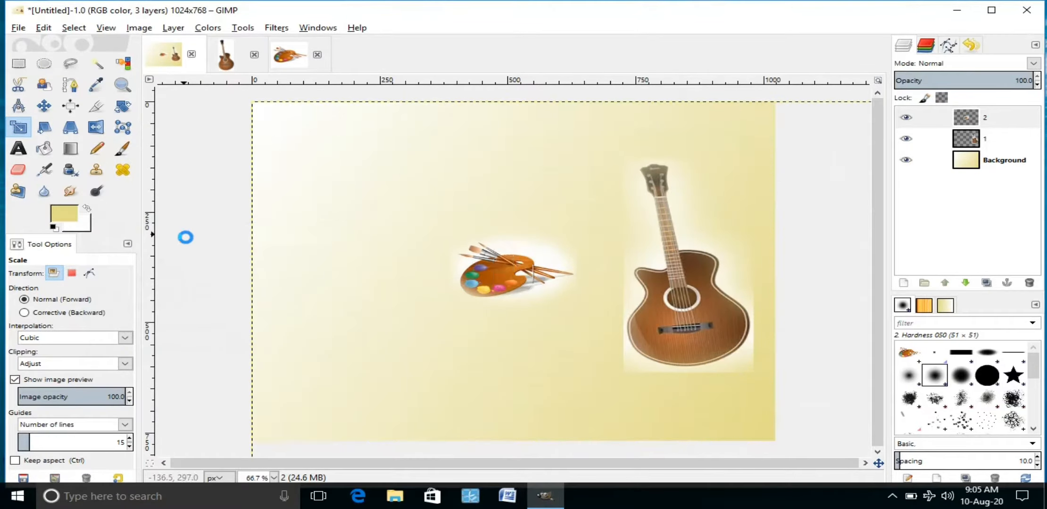
pyautogui.click(44, 107)
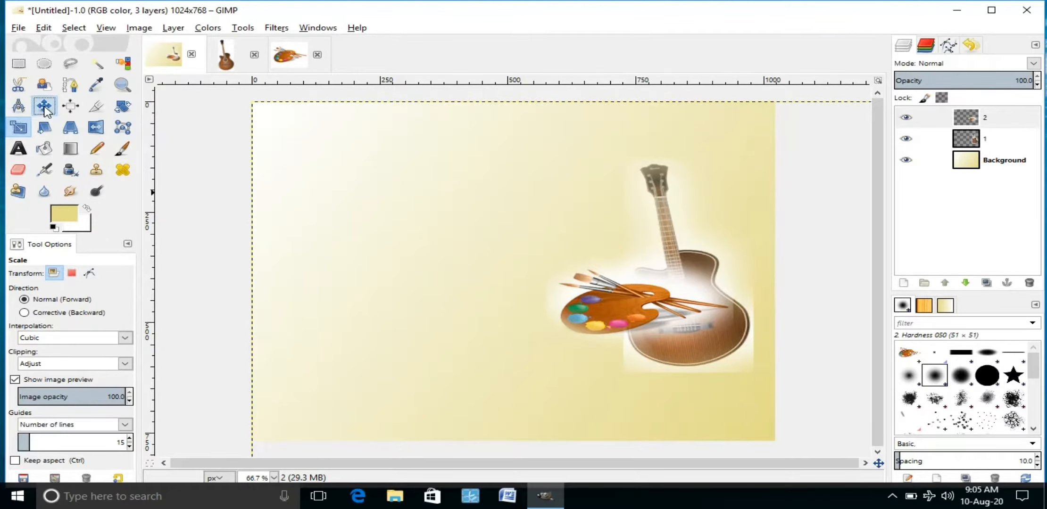
pyautogui.moveTo(613, 344); pyautogui.dragTo(633, 391)
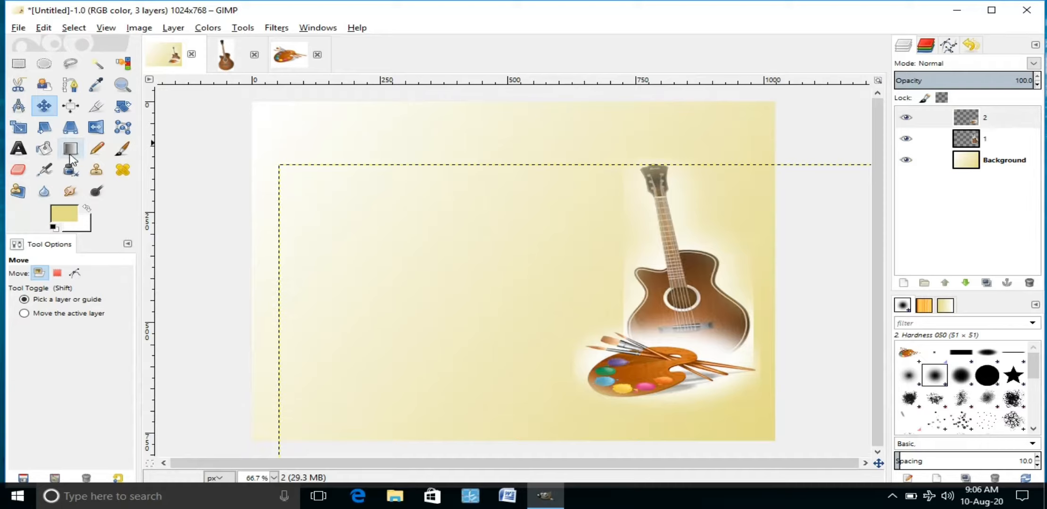
# Step: Type 'IDEAL SCHOOL' in a text box near the certificate's top-left and select it all
pyautogui.click(17, 151)
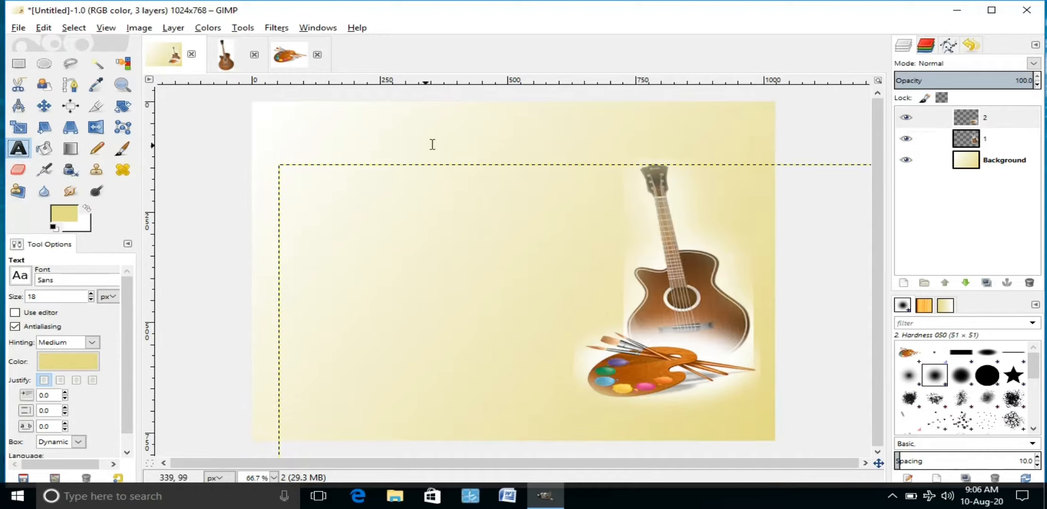
pyautogui.click(374, 137)
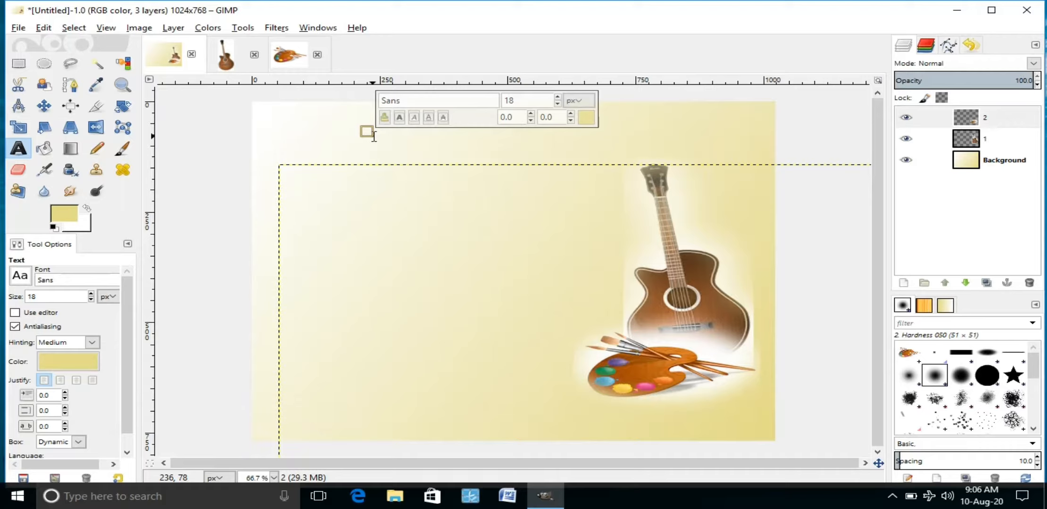
pyautogui.write('IDE')
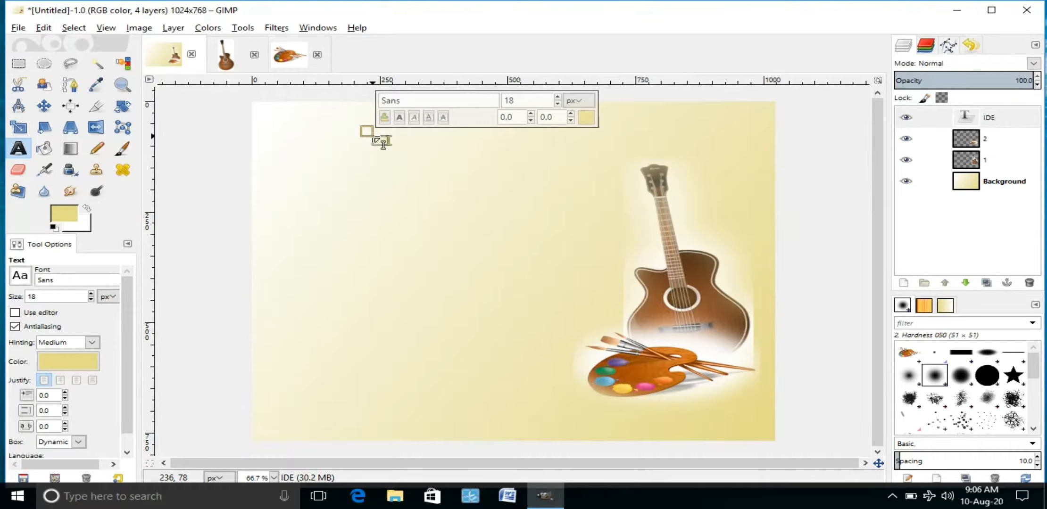
pyautogui.write('AL S')
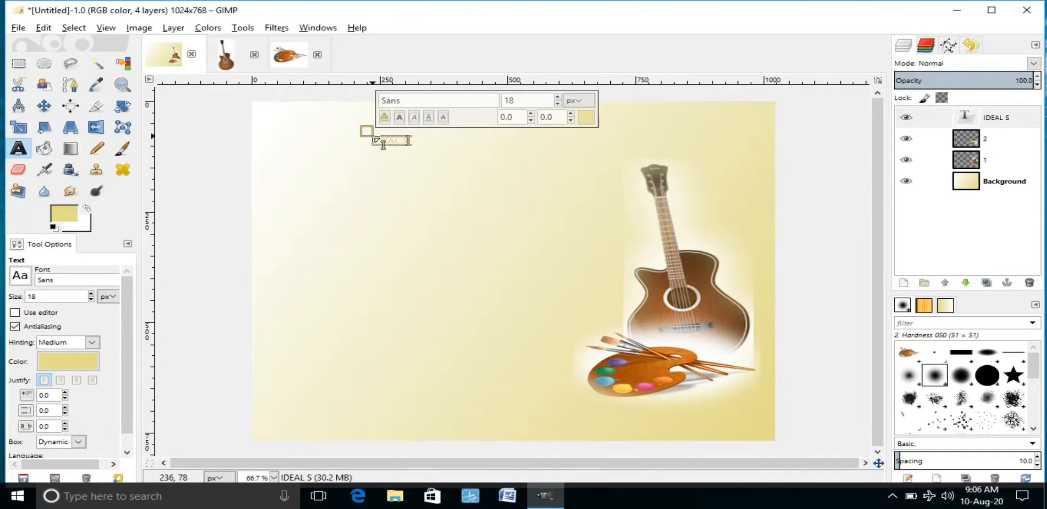
pyautogui.write('CHOOL')
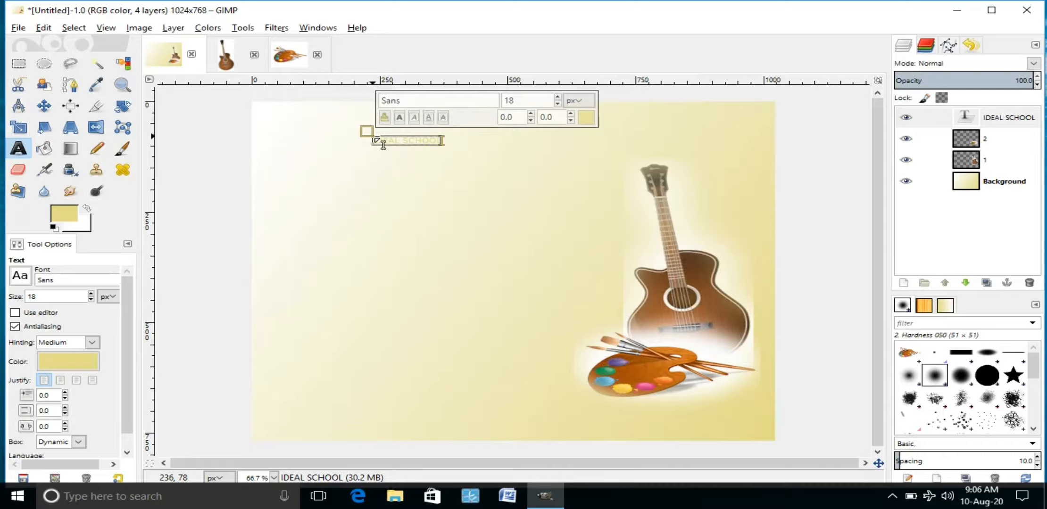
pyautogui.hotkey('ctrl', 'a')
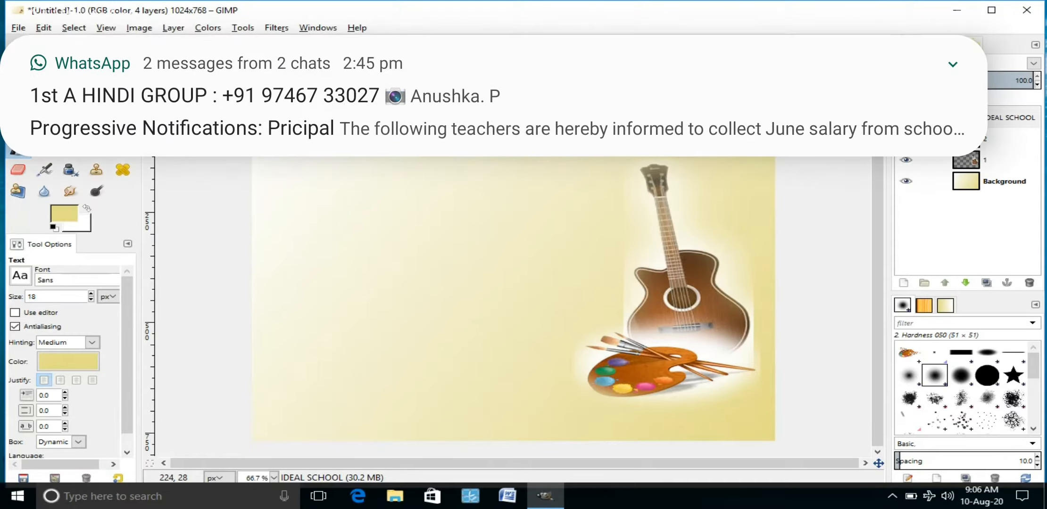
# Step: Colour the IDEAL SCHOOL heading dark crimson (980b44)
pyautogui.click(586, 118)
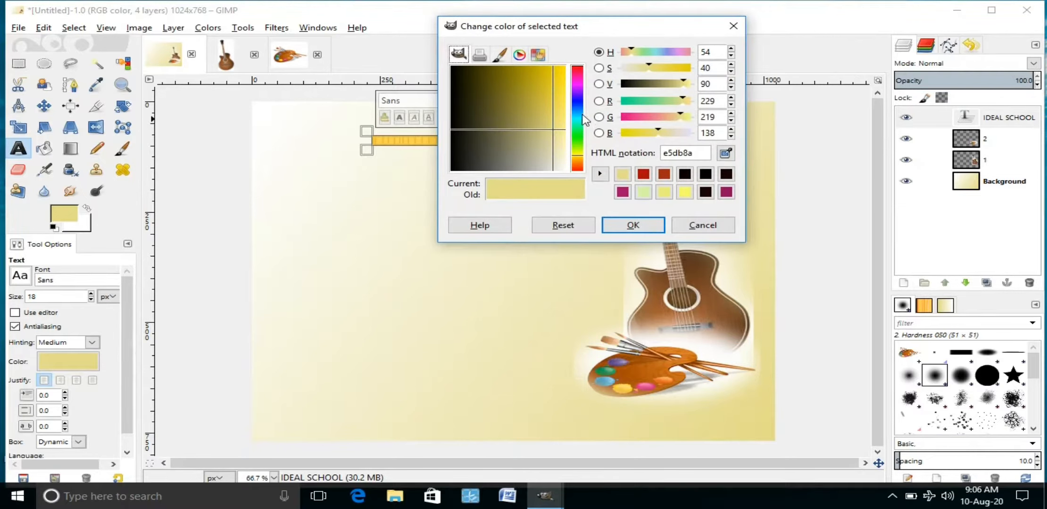
pyautogui.click(578, 74)
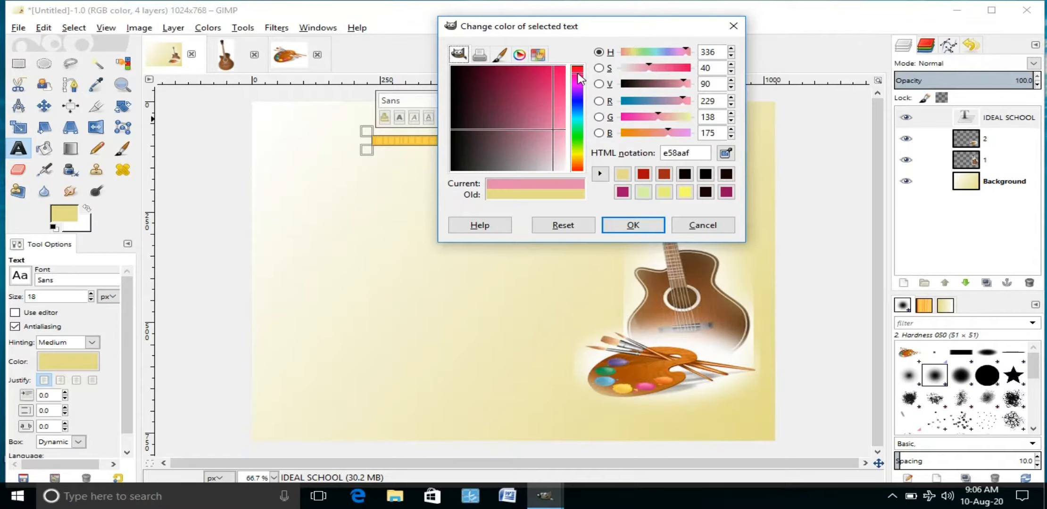
pyautogui.click(518, 71)
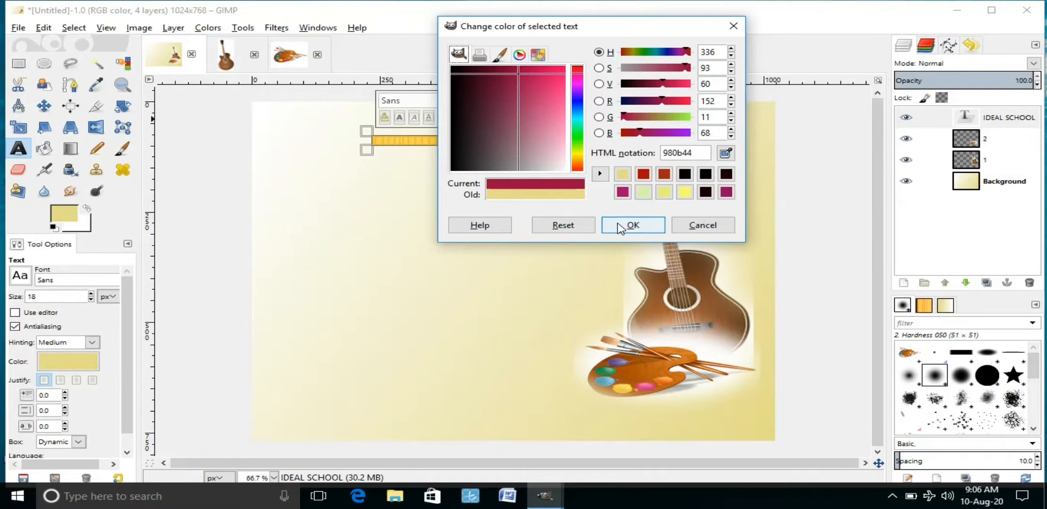
pyautogui.click(621, 227)
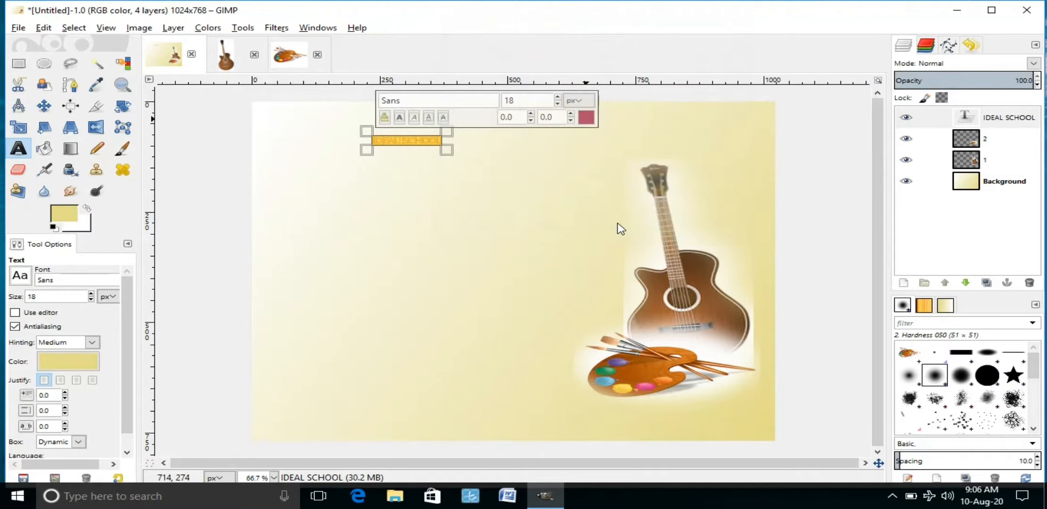
# Step: Raise the heading's font size to 53 and make it bold
pyautogui.click(557, 97)
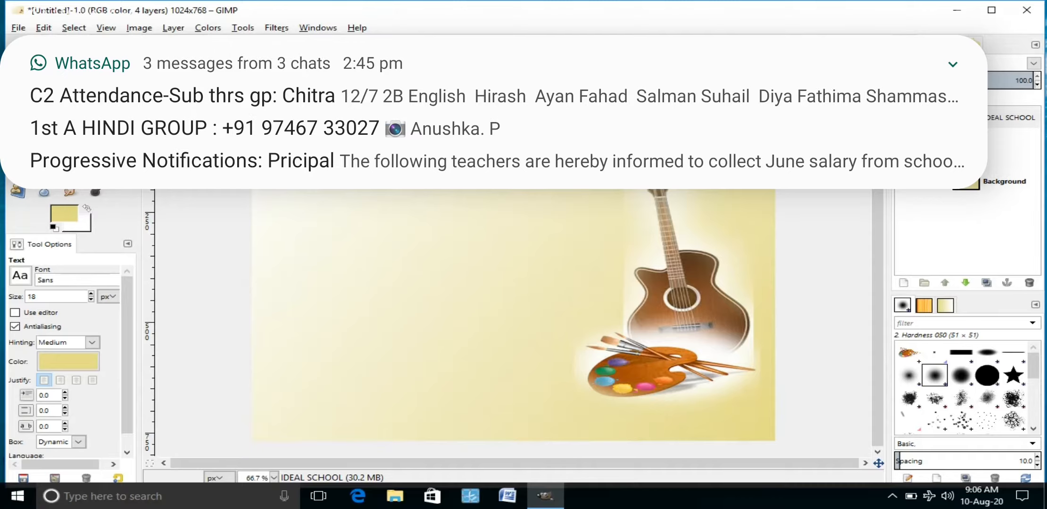
pyautogui.click(558, 97)
pyautogui.click(558, 97)
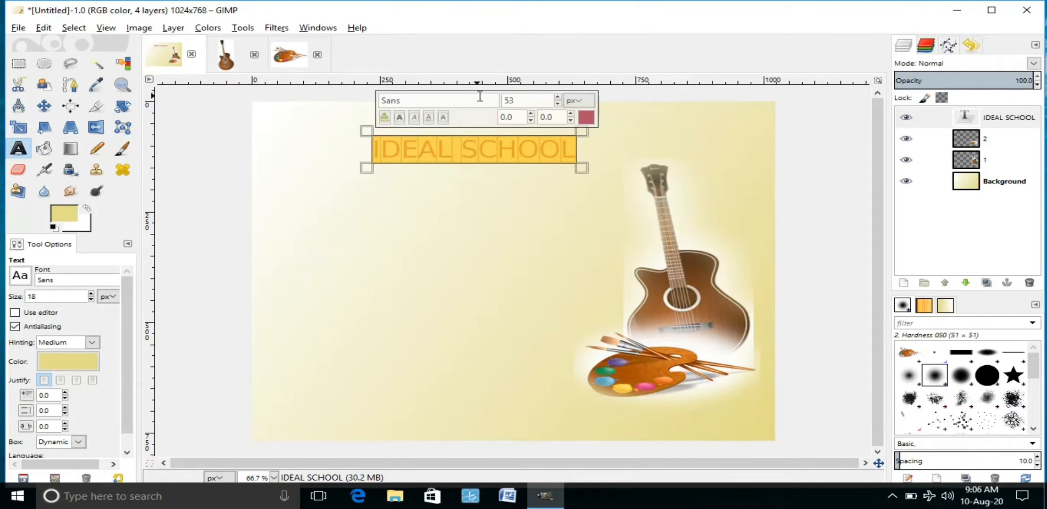
pyautogui.click(400, 119)
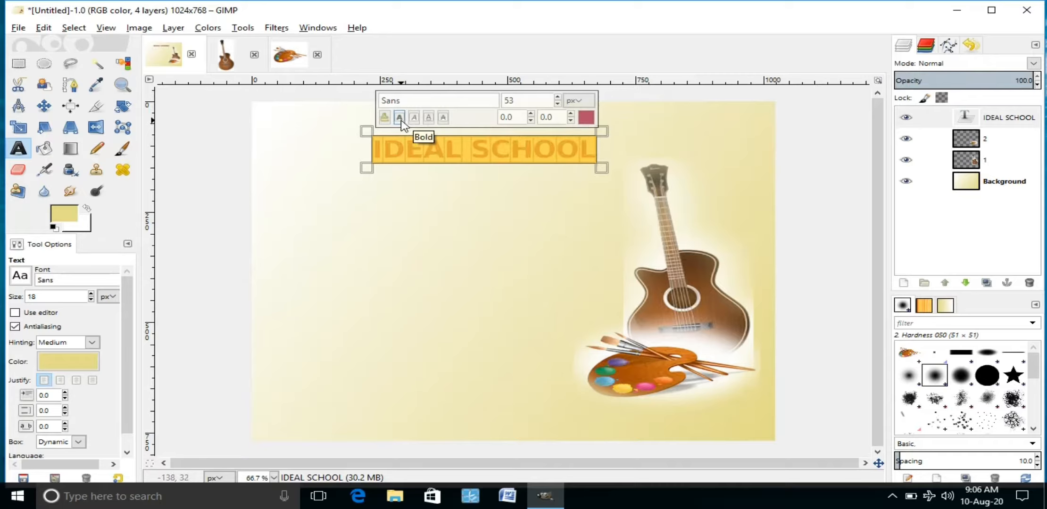
# Step: Drag the red IDEAL SCHOOL heading down and left into the certificate's upper-left area
pyautogui.click(47, 111)
pyautogui.moveTo(445, 157); pyautogui.dragTo(386, 180)
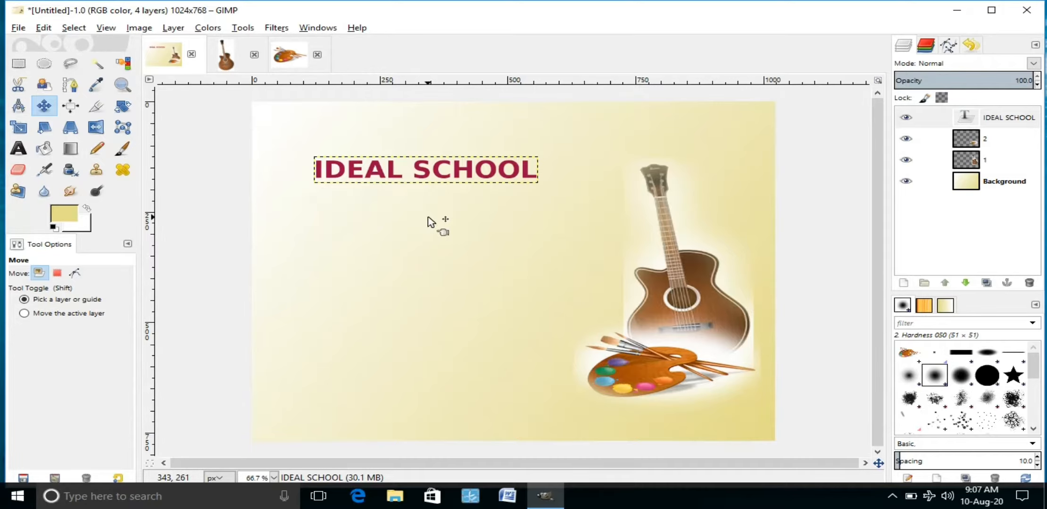
pyautogui.press('space')
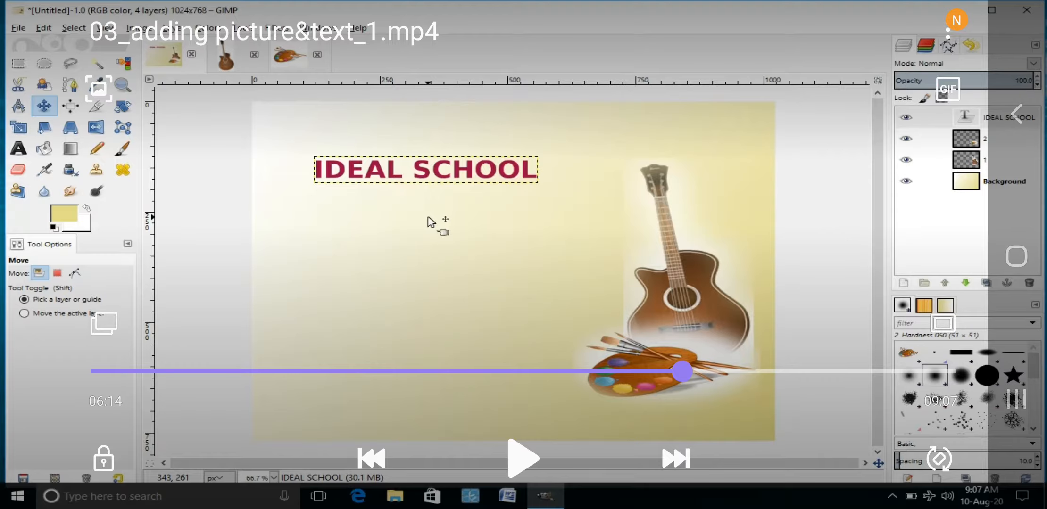
pyautogui.press('space')
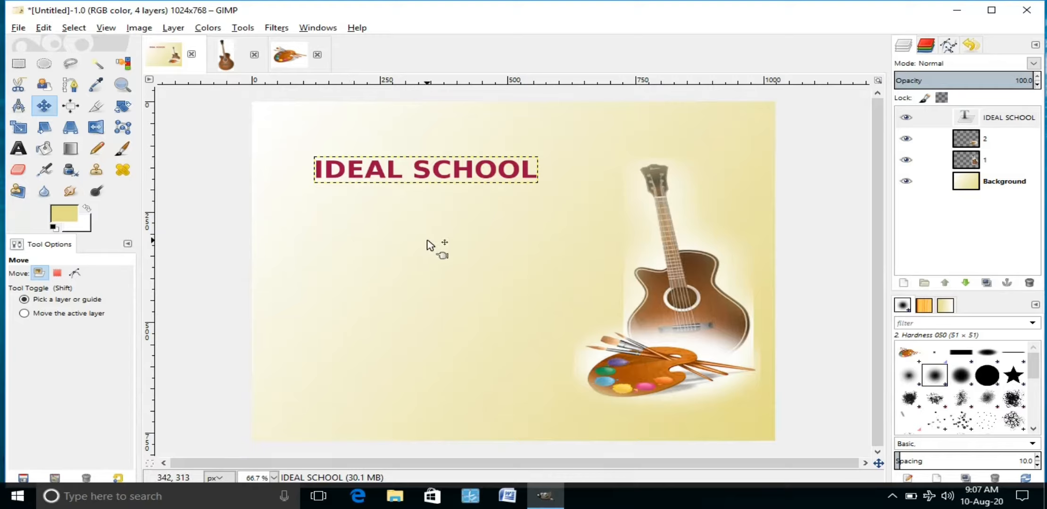
# Step: Start a Chrome logo and replace its placeholder text with 'Arts Day' at 100 px Bodoni
pyautogui.click(19, 30)
pyautogui.moveTo(184, 60)
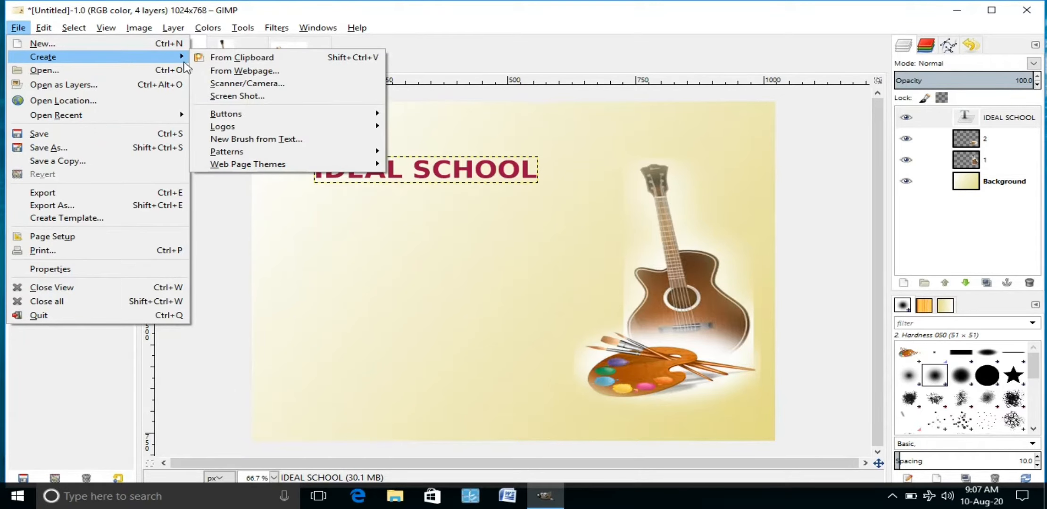
pyautogui.moveTo(259, 132)
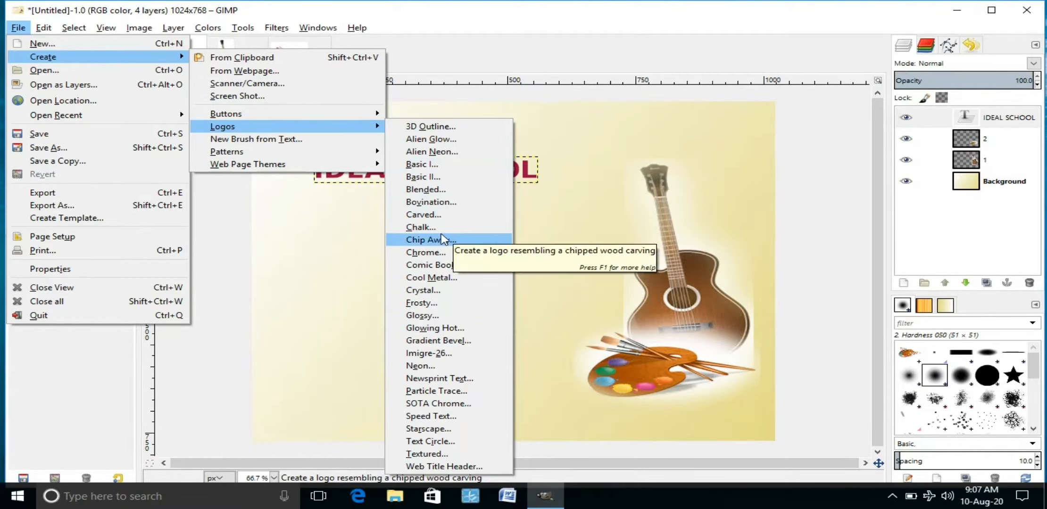
pyautogui.click(443, 256)
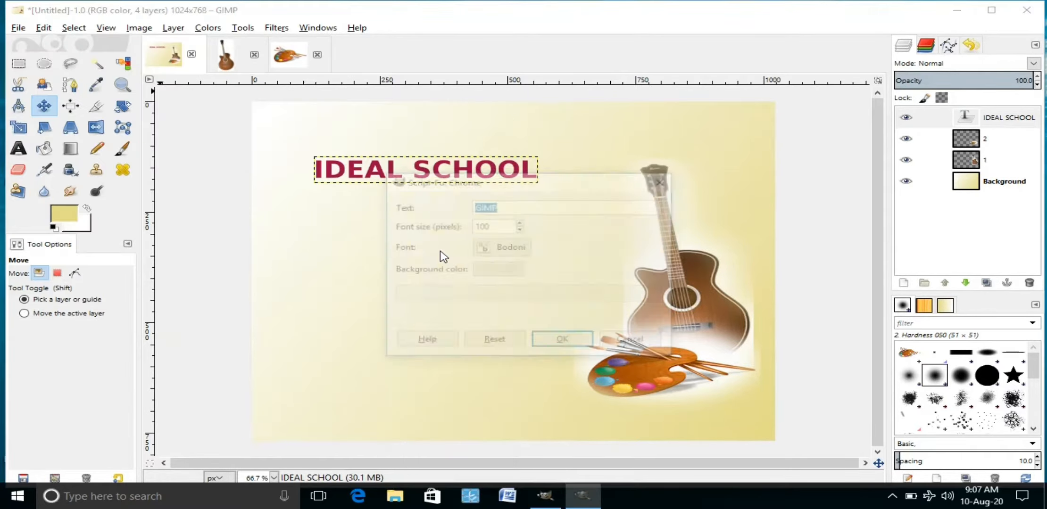
pyautogui.moveTo(540, 208); pyautogui.dragTo(396, 203)
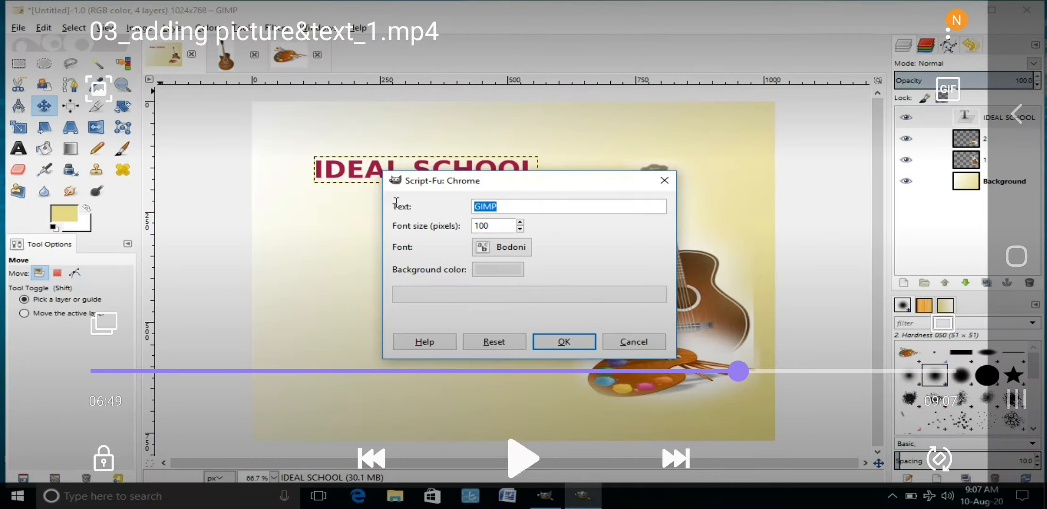
pyautogui.press('BackSpace')
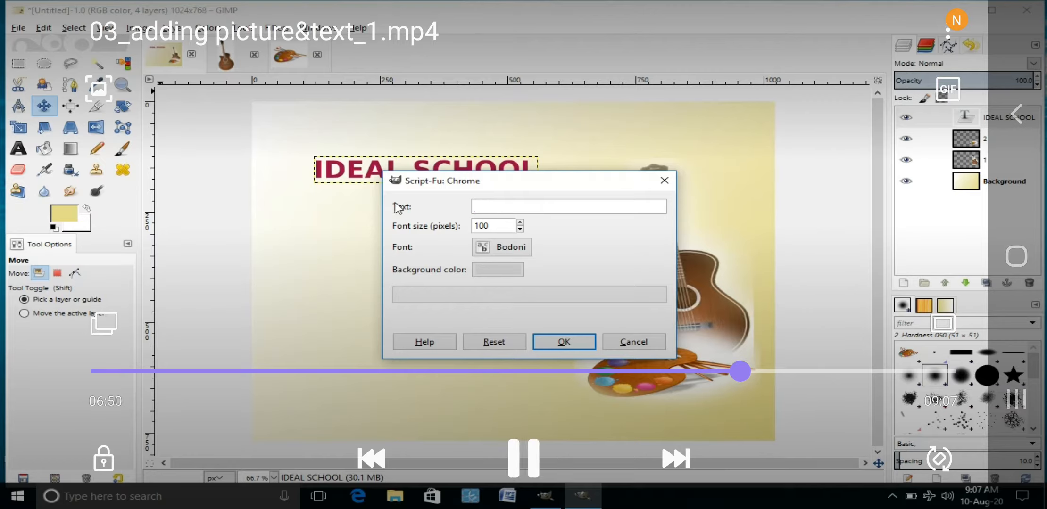
pyautogui.write('Arts Da')
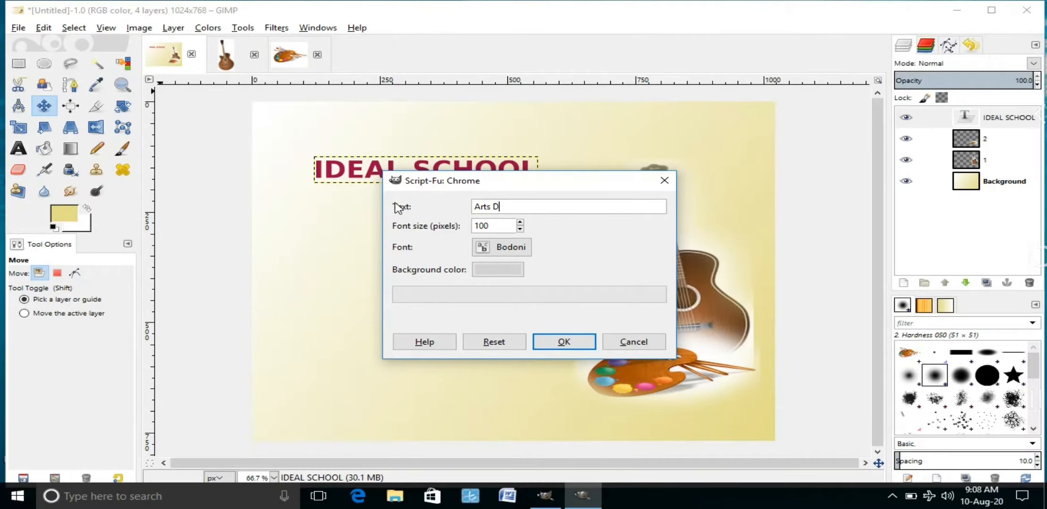
pyautogui.write('y')
# Step: Render the chrome 'Arts Day' logo as a new 469×157 image
pyautogui.click(563, 342)
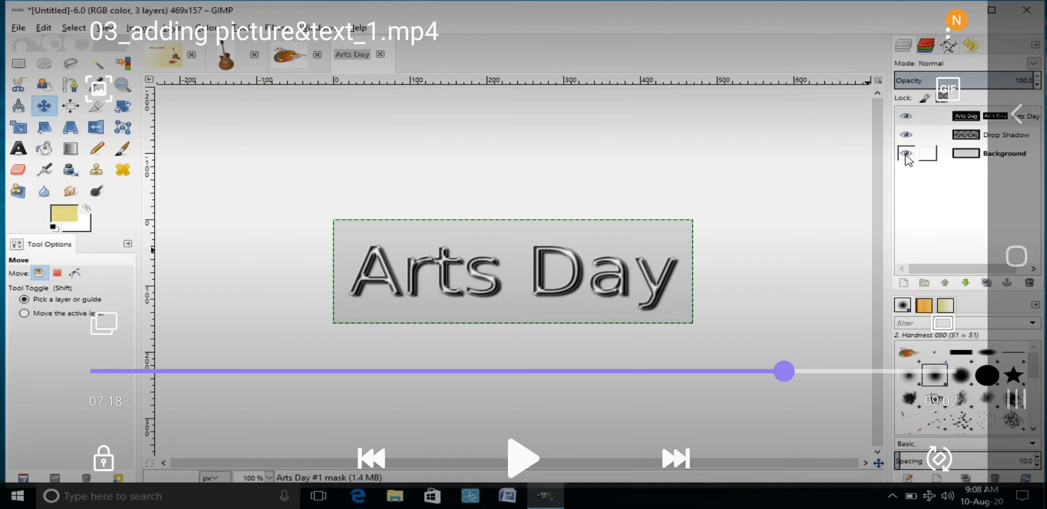
# Step: Hide the logo's Background layer, copy the visible chrome lettering, and return to the certificate
pyautogui.click(523, 458)
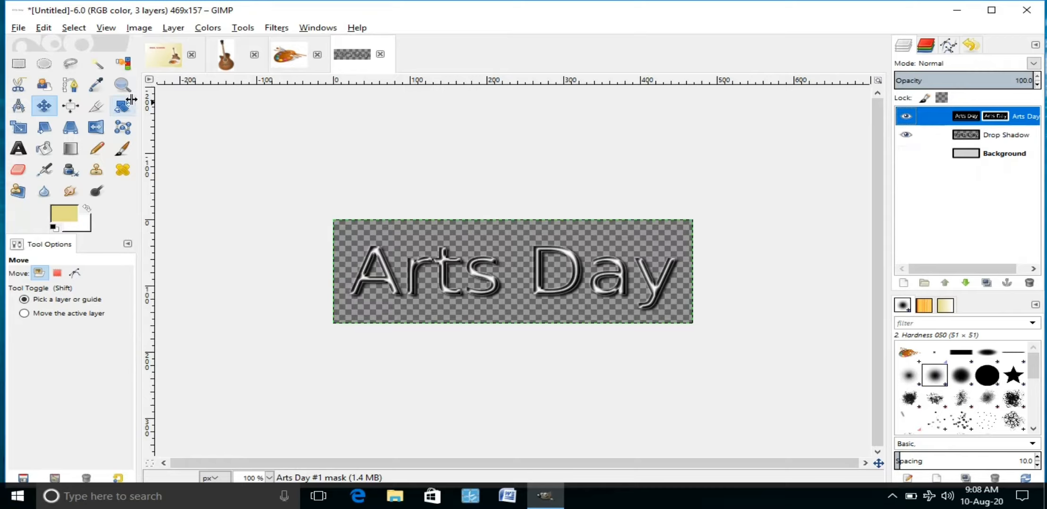
pyautogui.click(43, 28)
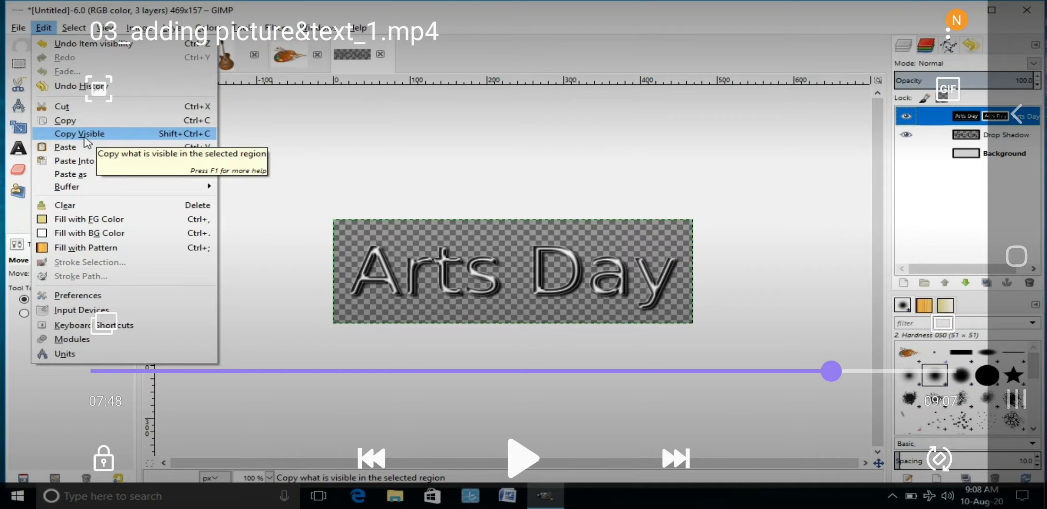
pyautogui.click(523, 457)
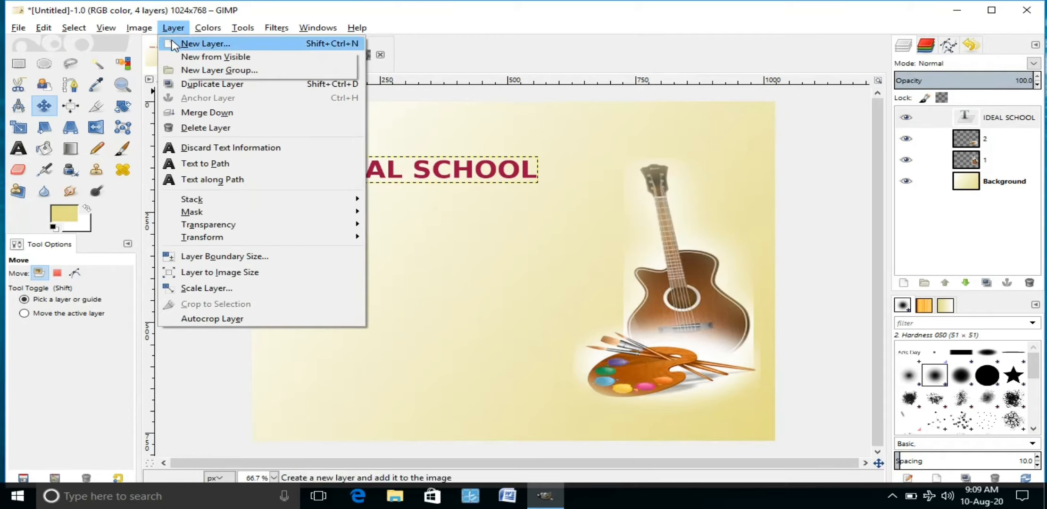
# Step: Paste the chrome Arts Day lettering onto a new transparent layer named 3 and anchor it
pyautogui.write('3')
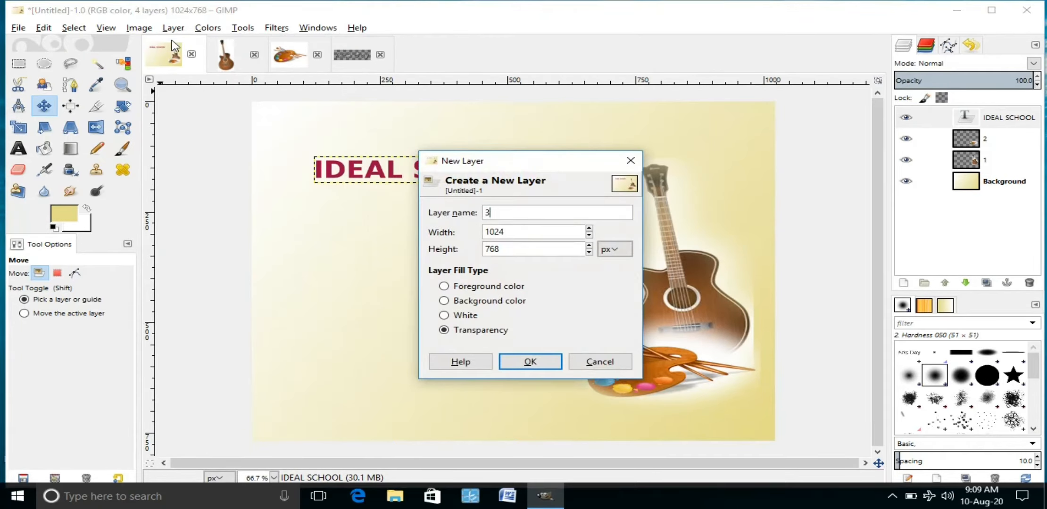
pyautogui.click(515, 364)
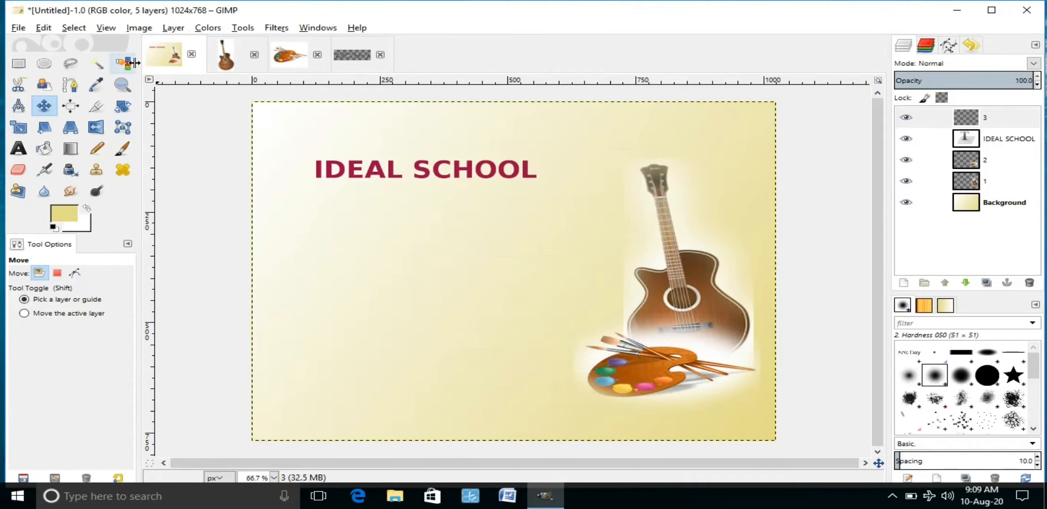
pyautogui.click(43, 27)
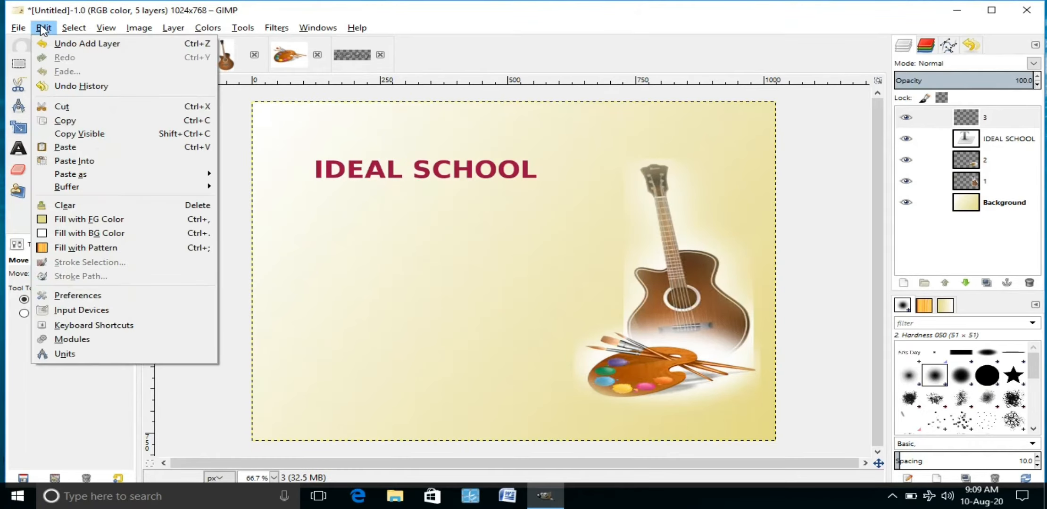
pyautogui.click(65, 147)
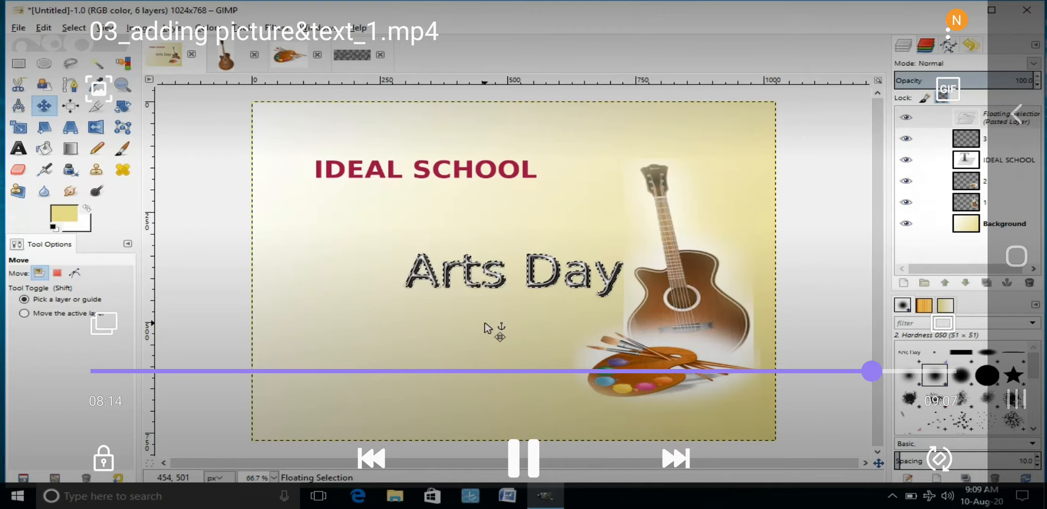
pyautogui.click(1009, 284)
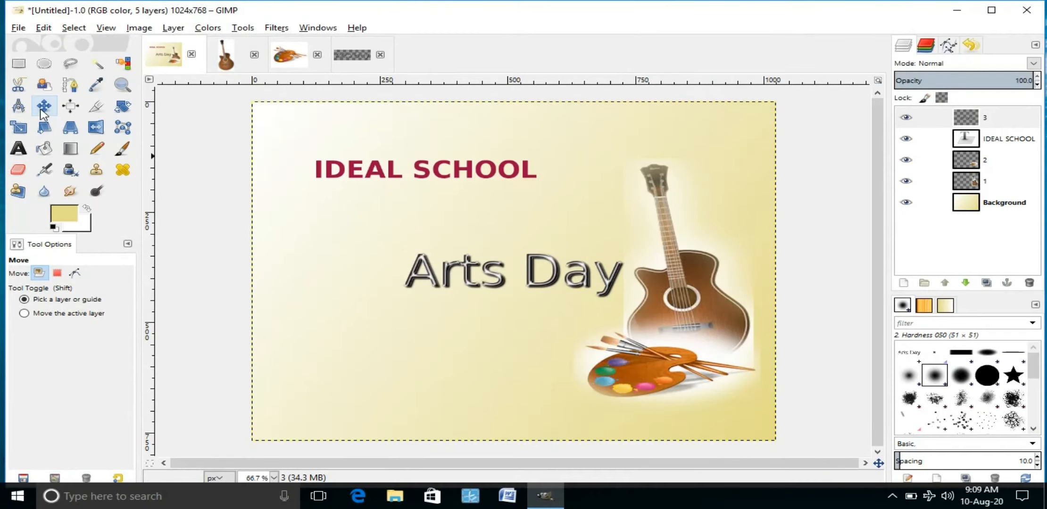
pyautogui.click(44, 107)
pyautogui.click(457, 279)
# Step: Drag the Arts Day lettering up toward the IDEAL SCHOOL heading
pyautogui.moveTo(454, 279); pyautogui.dragTo(471, 229)
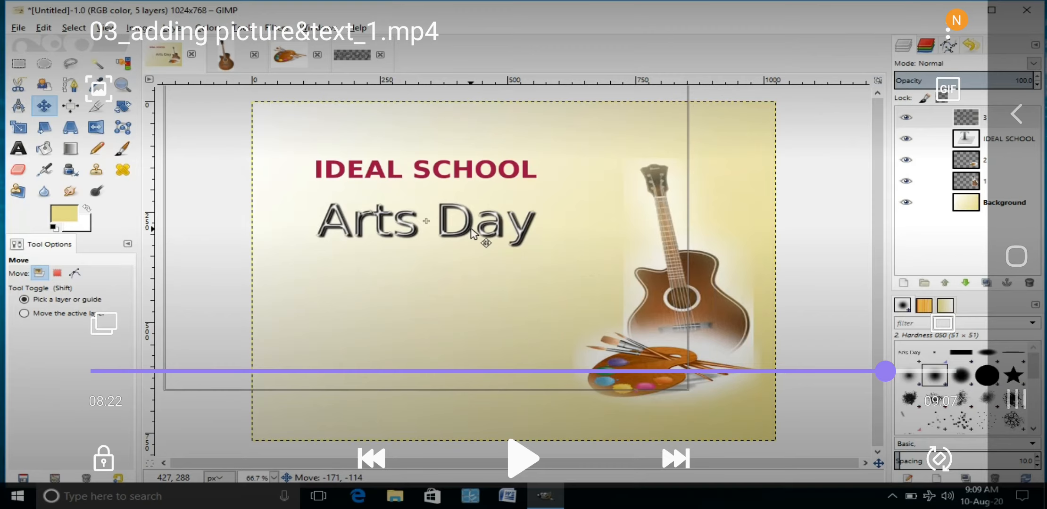
pyautogui.click(522, 458)
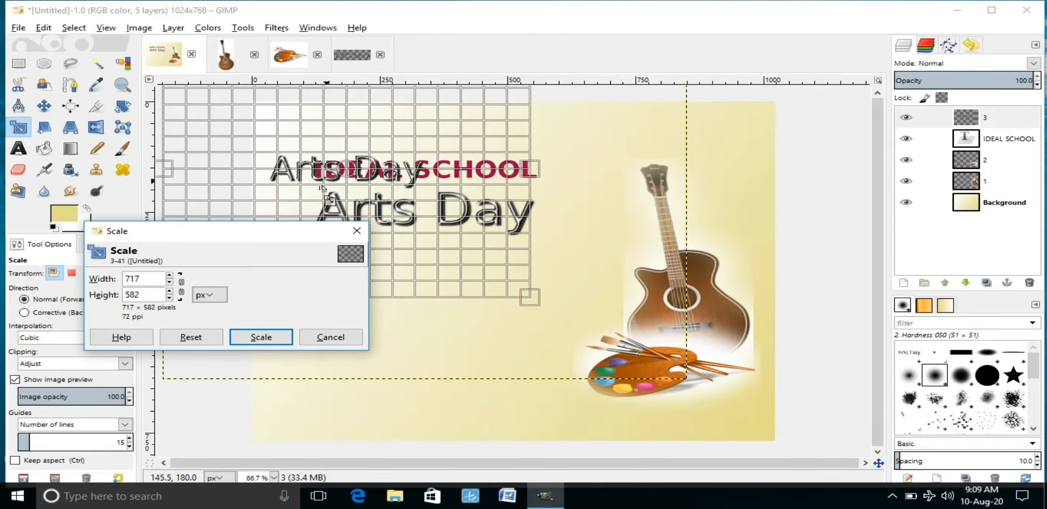
# Step: Apply the smaller scale to Arts Day and position it directly beneath IDEAL SCHOOL
pyautogui.click(247, 337)
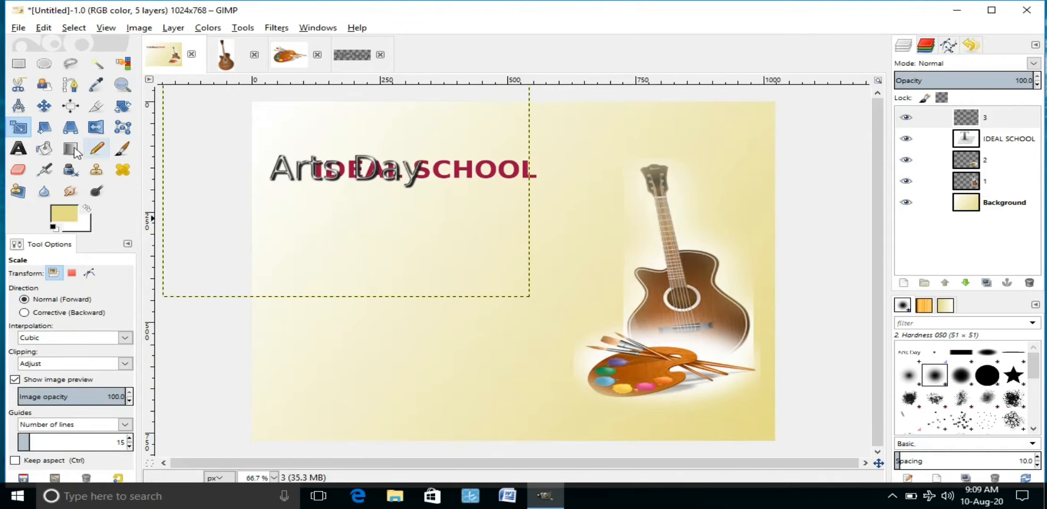
pyautogui.click(44, 105)
pyautogui.moveTo(280, 172)
pyautogui.mouseDown()
pyautogui.moveTo(297, 193)
pyautogui.moveTo(356, 200)
pyautogui.mouseUp()
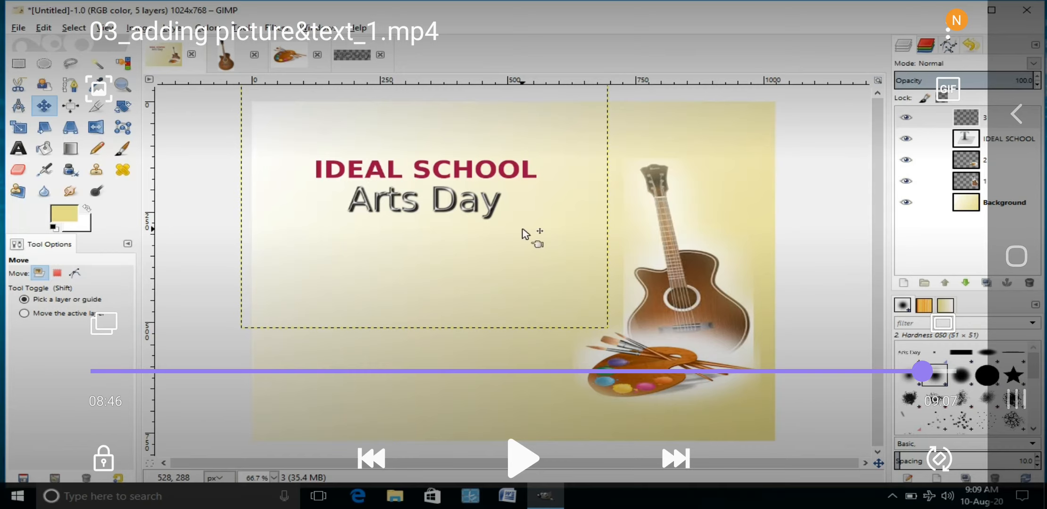
pyautogui.click(523, 458)
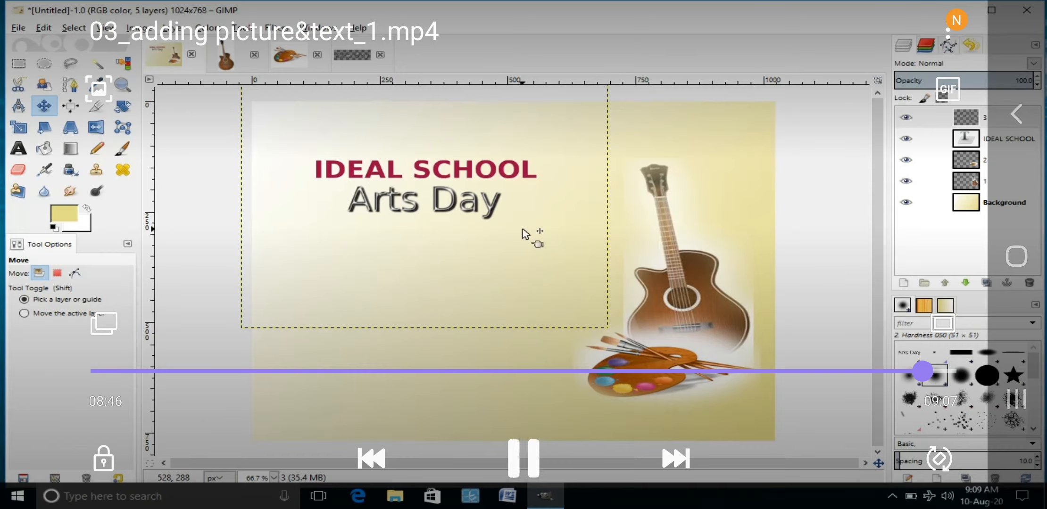